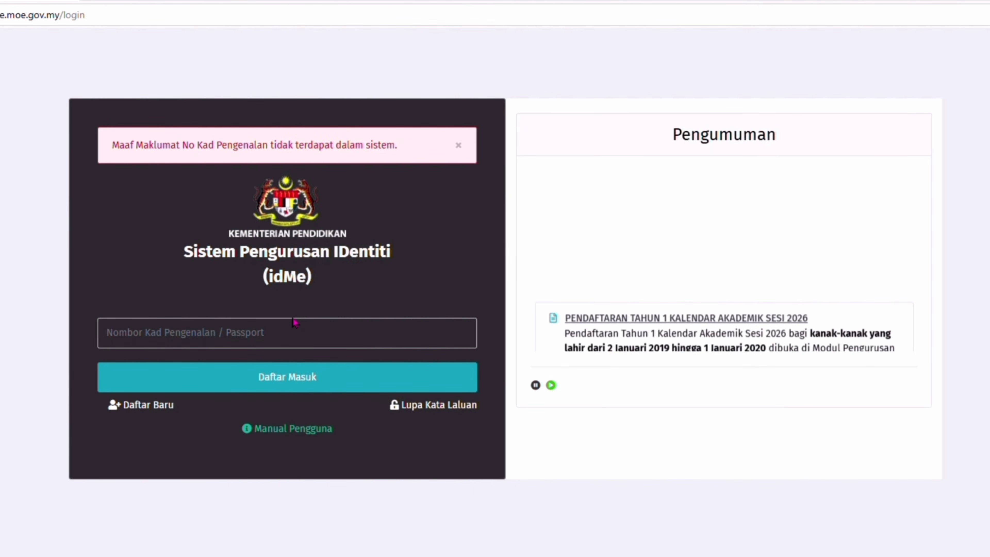
Start a new idMe registration with identity card type, entering the IC number and name
click(168, 414)
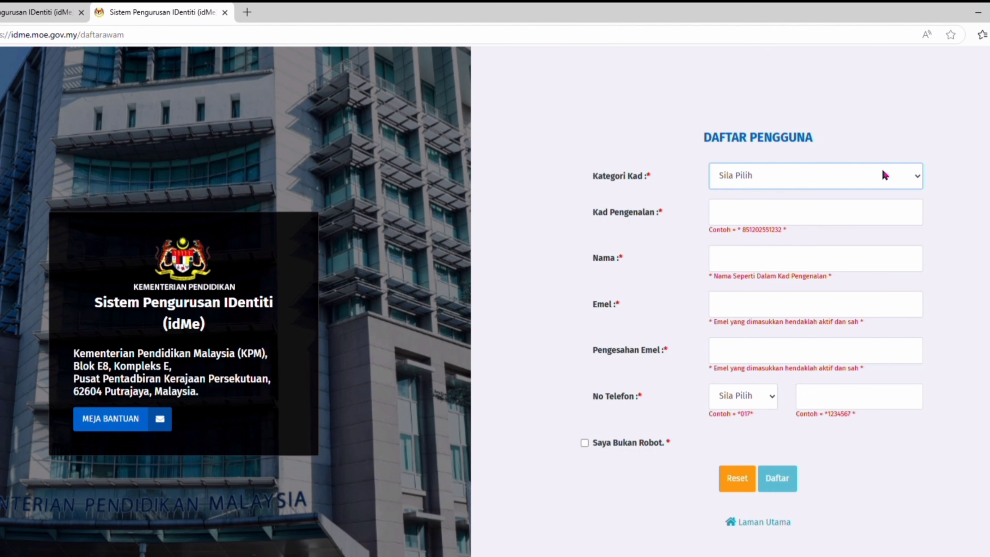
click(820, 219)
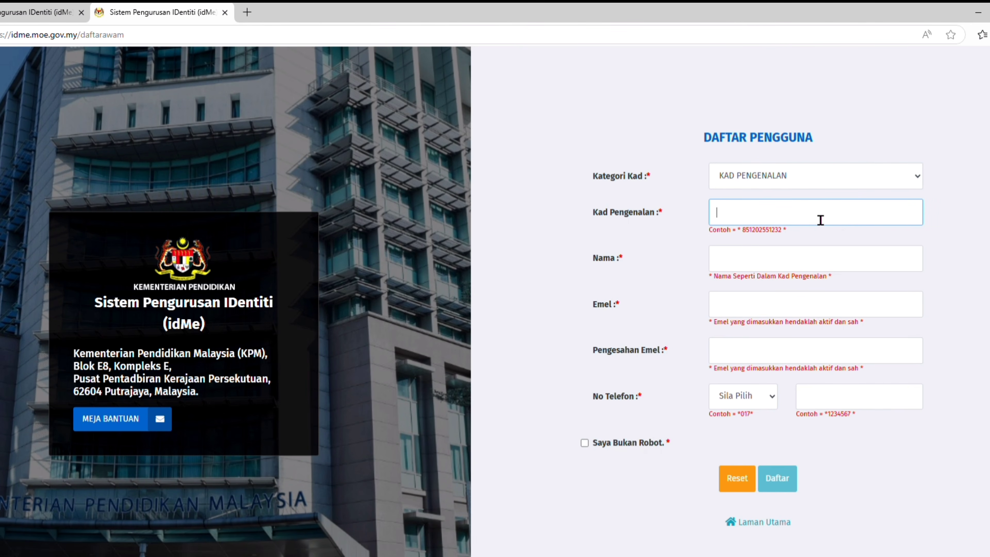
text(Pitutorial.Pitutorial.Pitutorial)
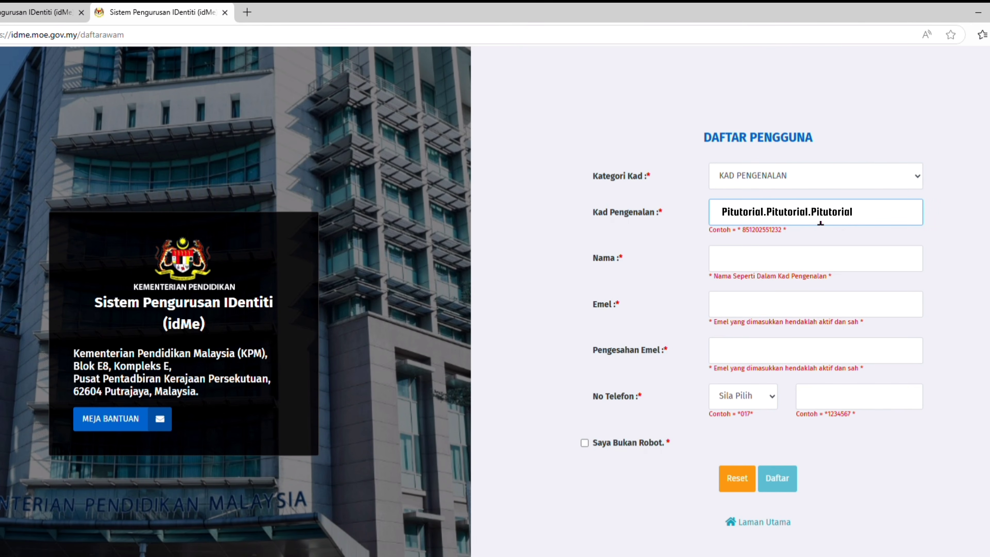
click(791, 258)
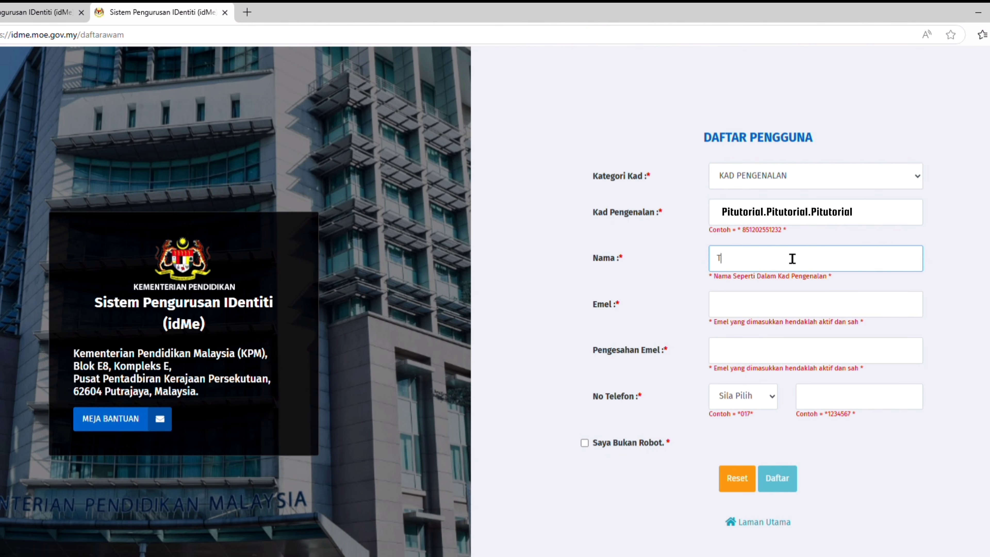
text(Pitutorial.Pitutorial.Pitutorial)
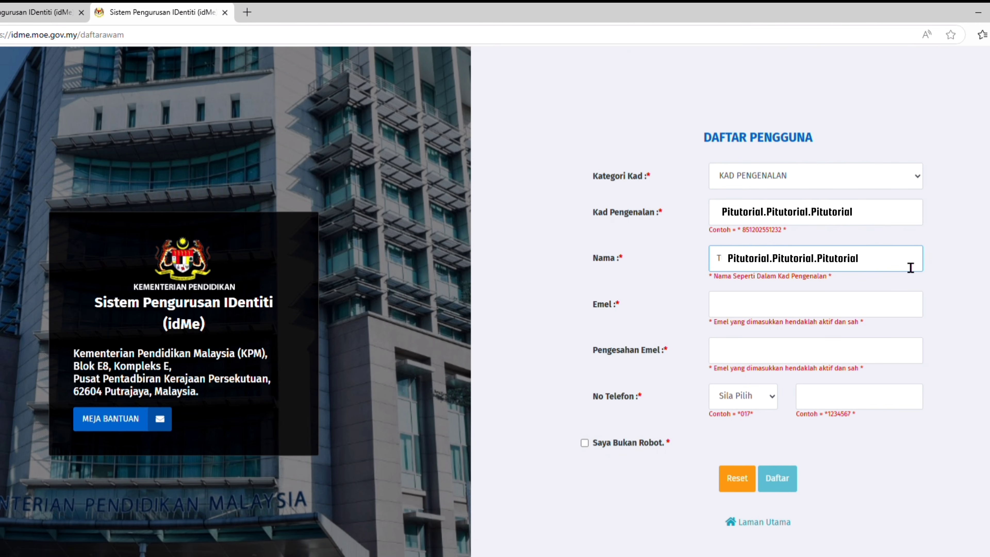
Enter the email address and its confirmation, and choose the mobile number prefix
click(821, 314)
text(Pitutorial.Pitutorial.Pitutorial)
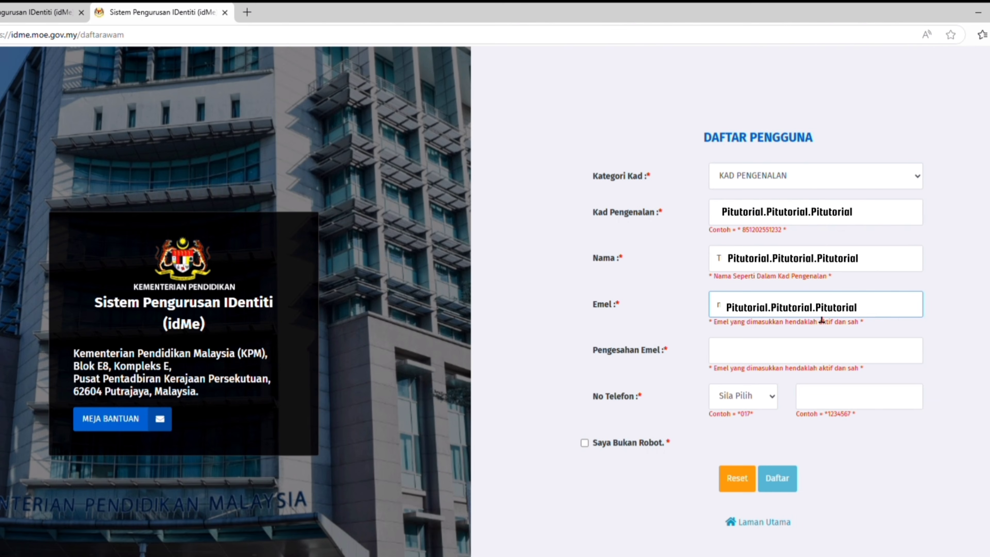
click(810, 362)
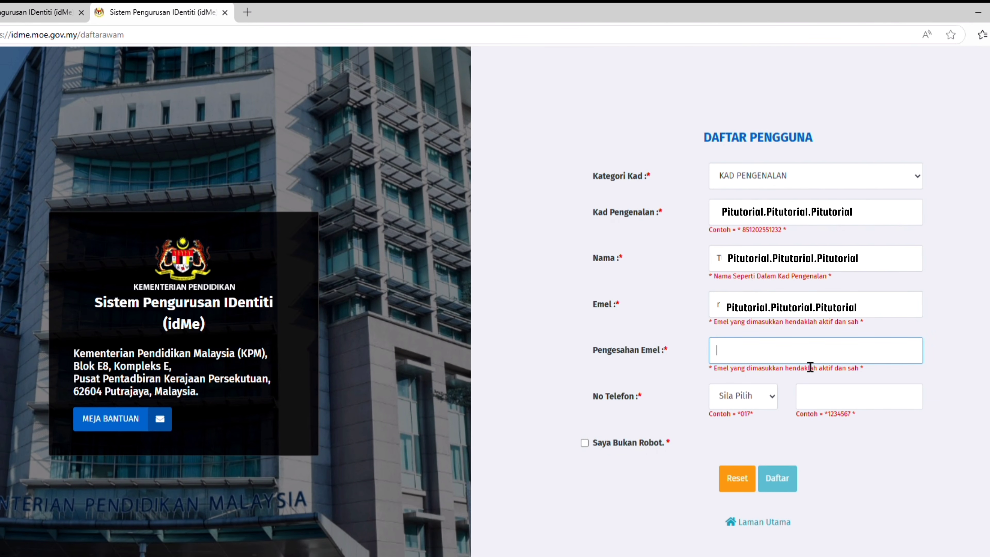
text(Pitutorial.Pitutorial.Pitutorial)
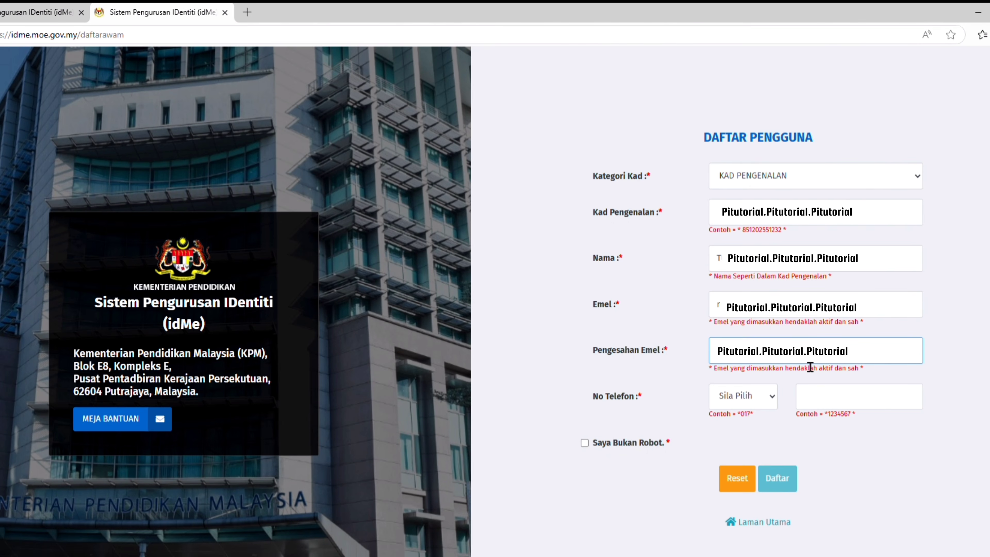
click(769, 395)
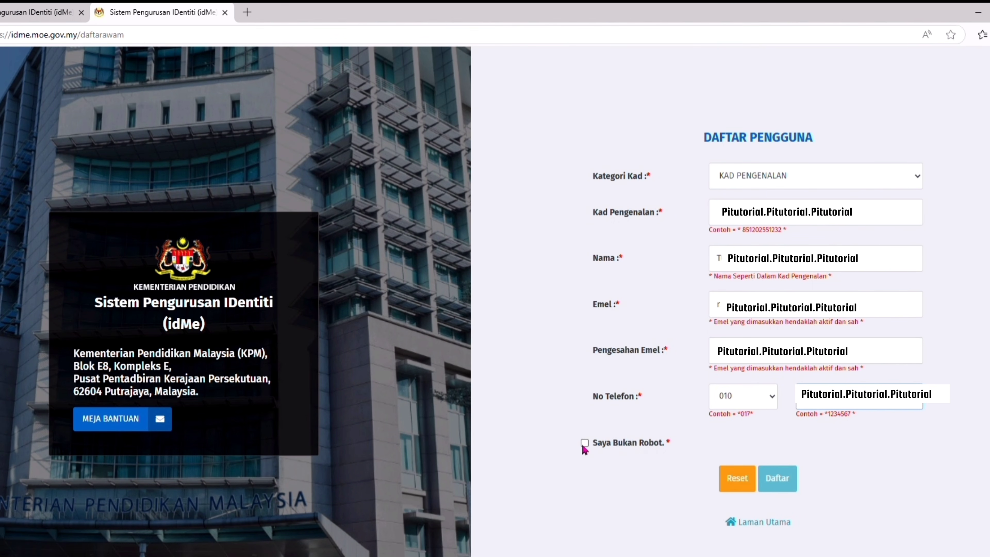
Confirm not a robot, enter the captcha and submit, noting the success message
click(584, 443)
text(TnFu)
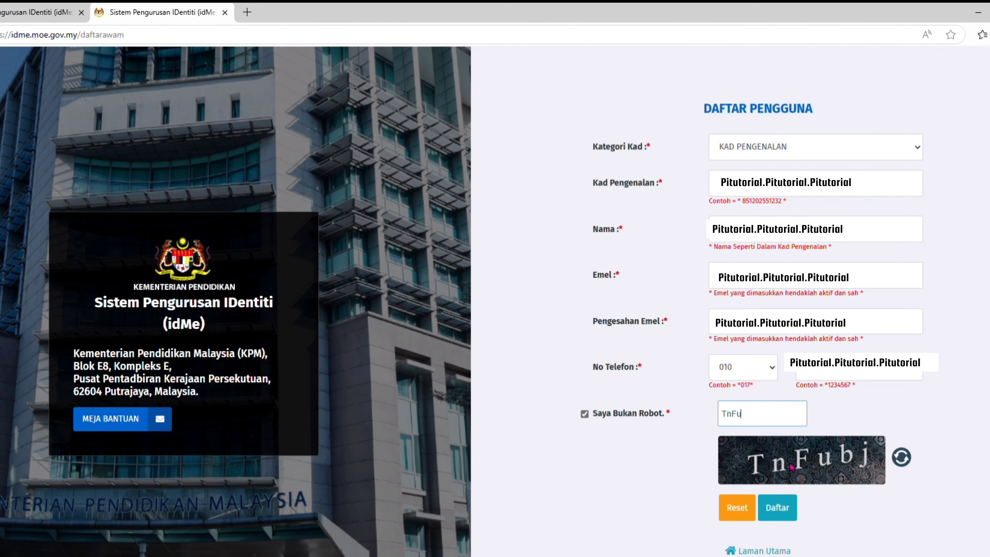
text(bj)
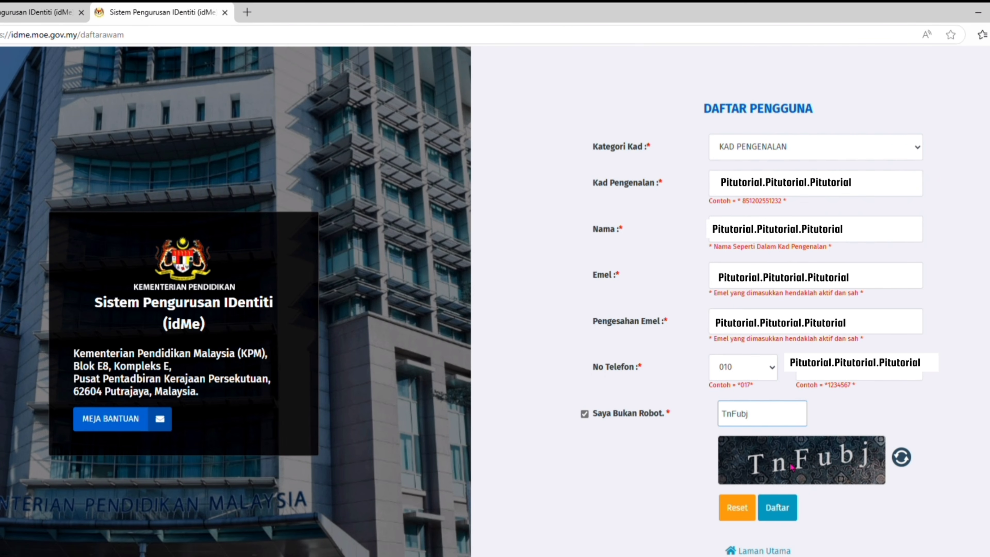
click(791, 506)
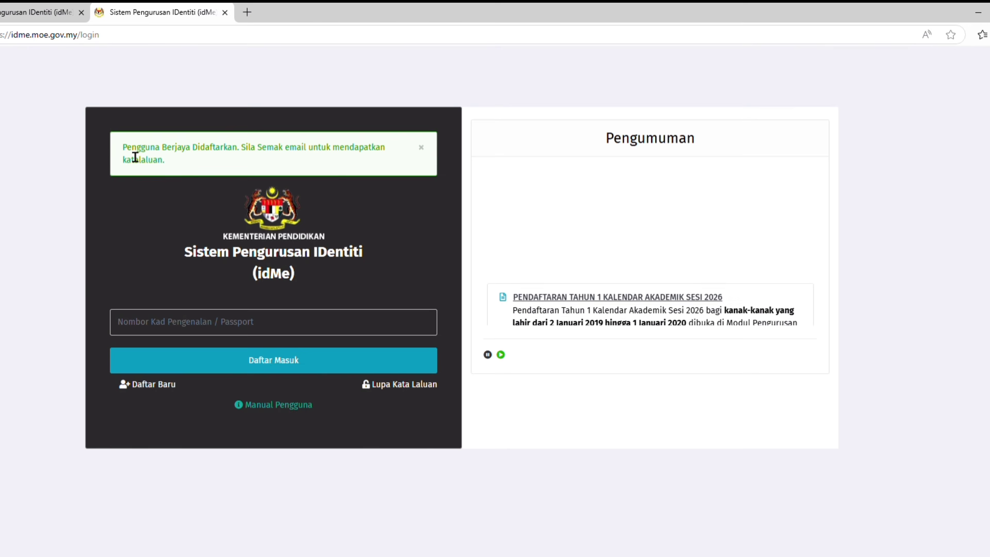
drag(125, 147, 388, 173)
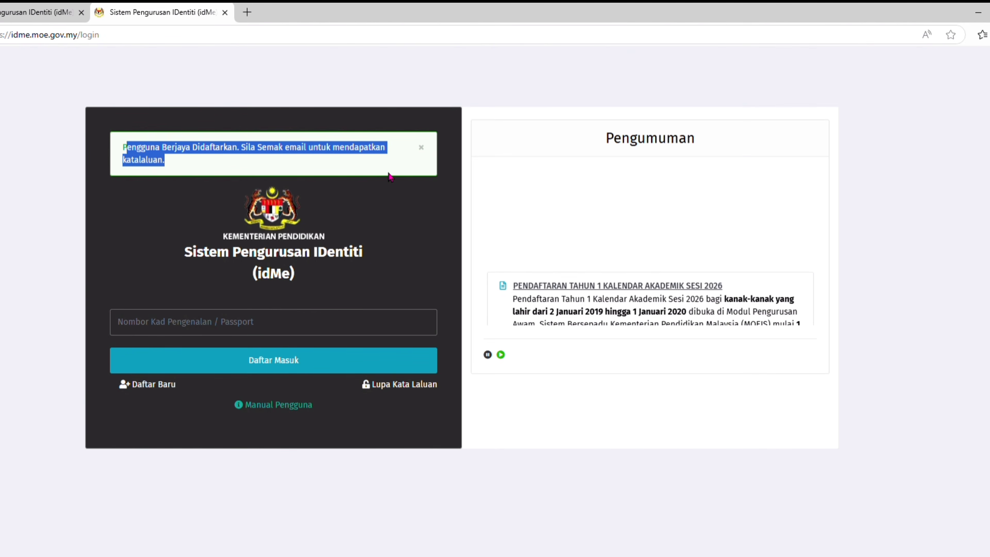
click(371, 322)
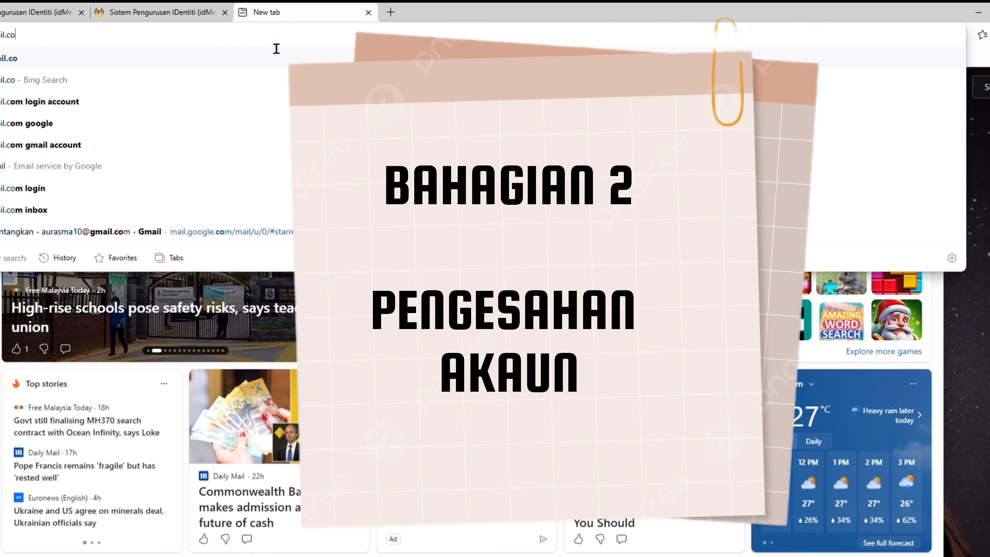
key(Escape)
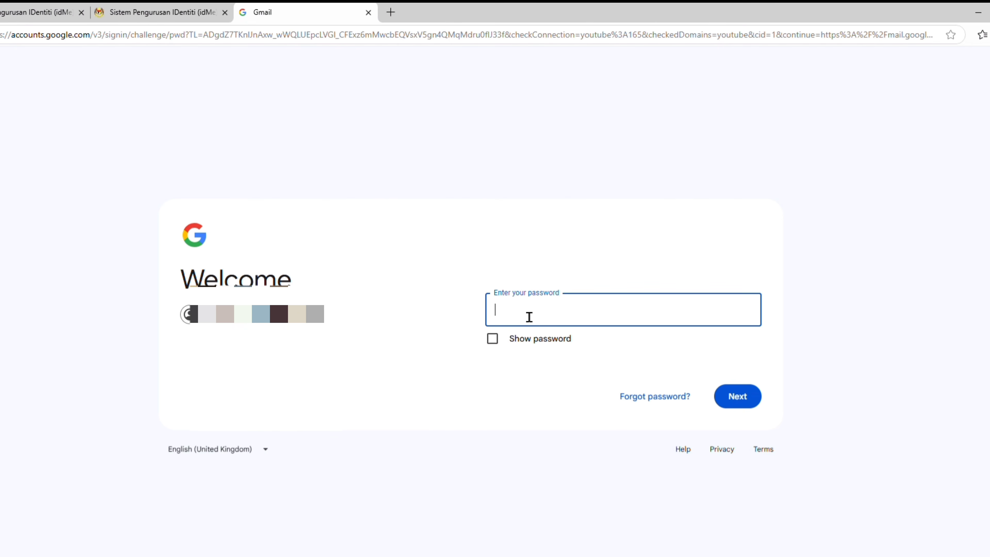
Sign in to Gmail, copy the temporary password from the idMe email and follow its activation link
text(****)
text(**)
key(Return)
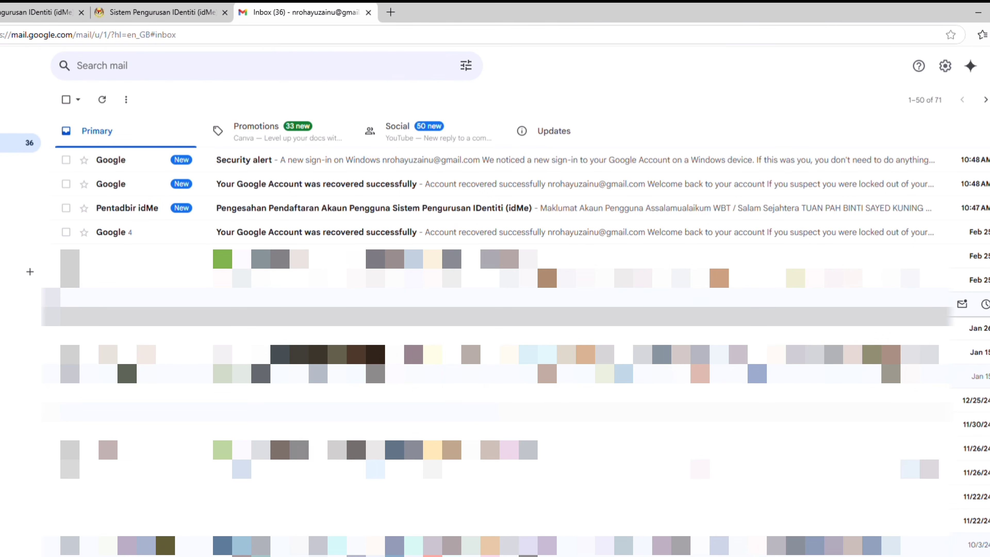
click(382, 211)
drag(214, 434, 325, 443)
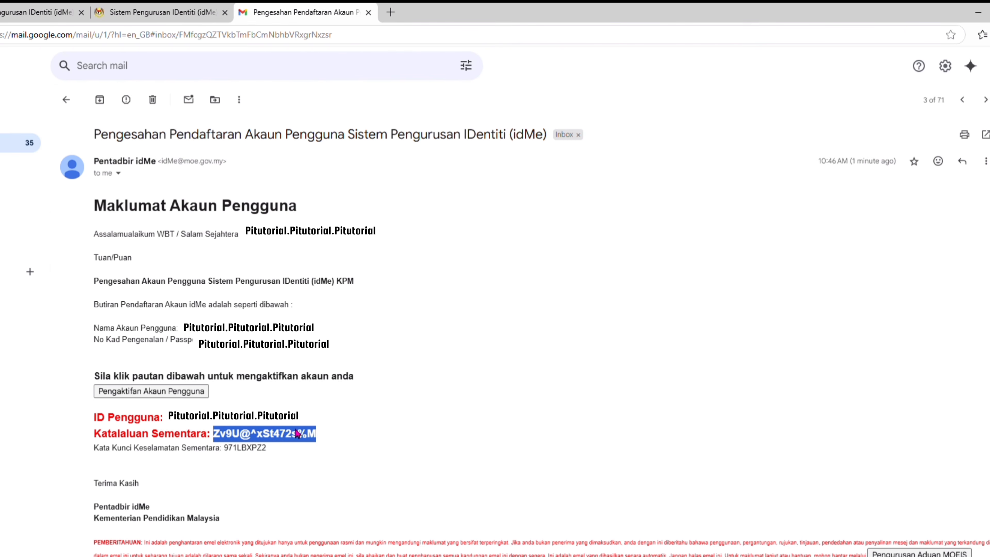
click(174, 394)
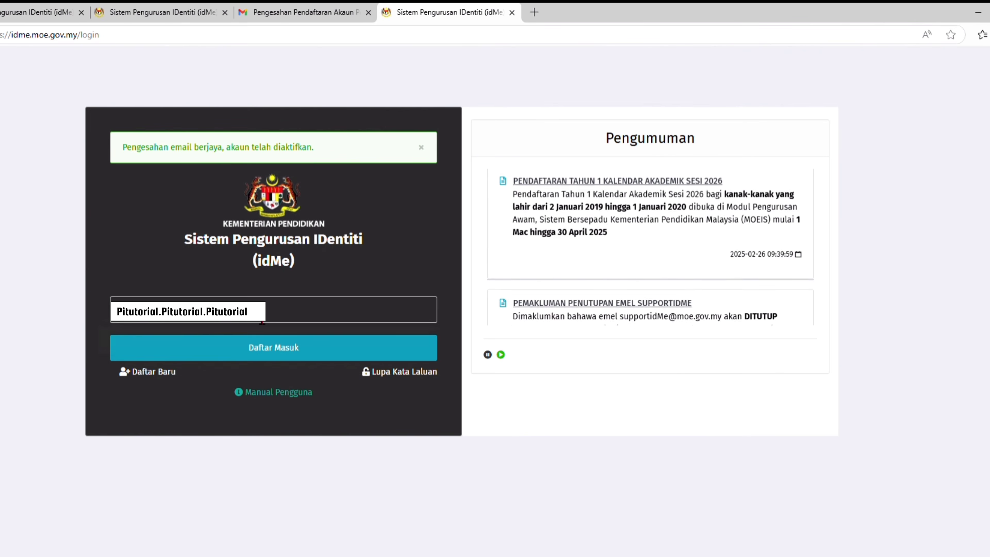
Log in to idMe with the IC number, security phrase confirmation and the temporary password
key(Return)
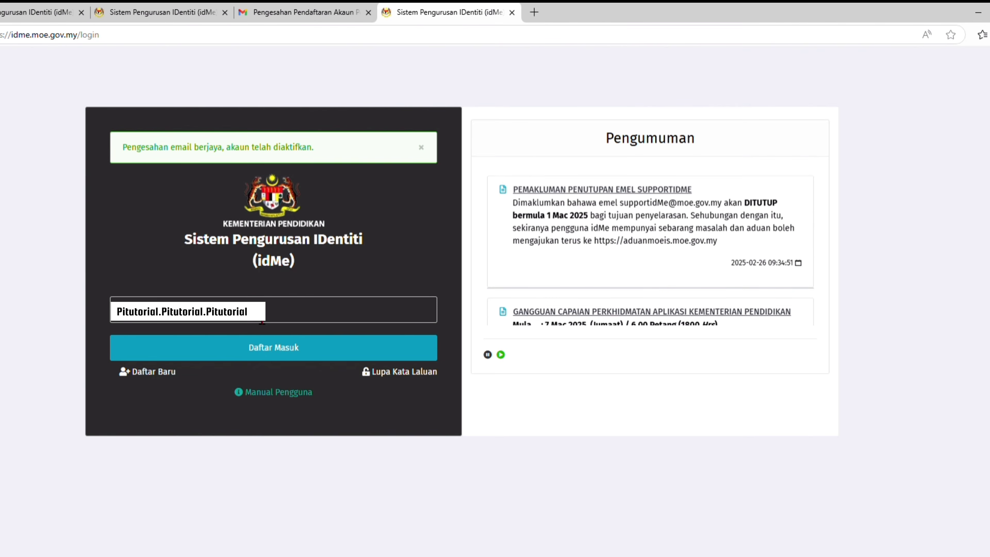
click(258, 347)
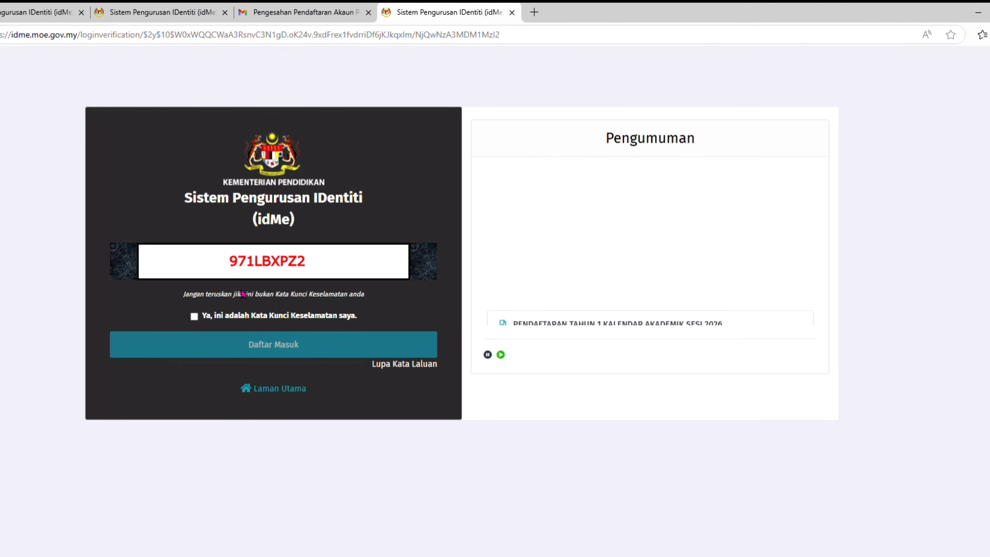
click(194, 316)
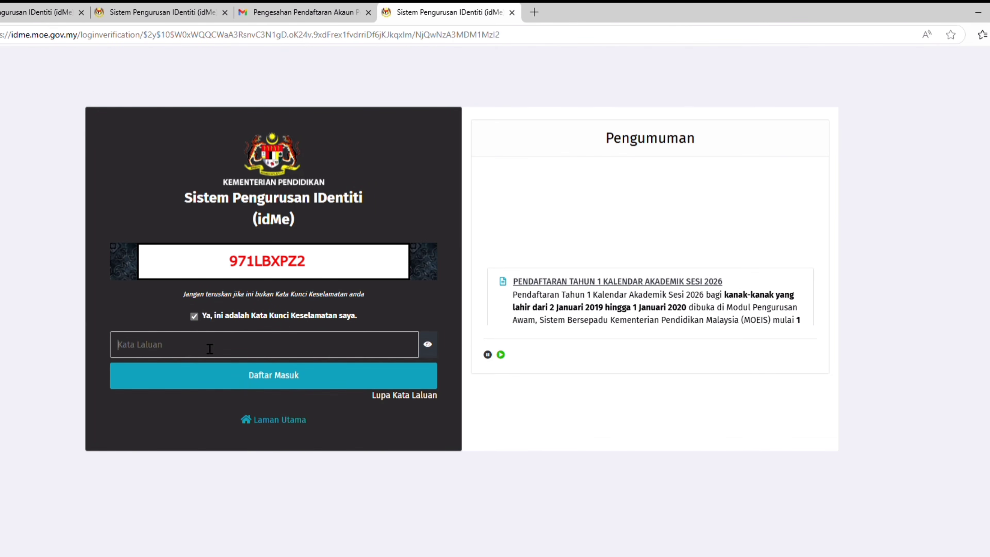
key(ctrl+v)
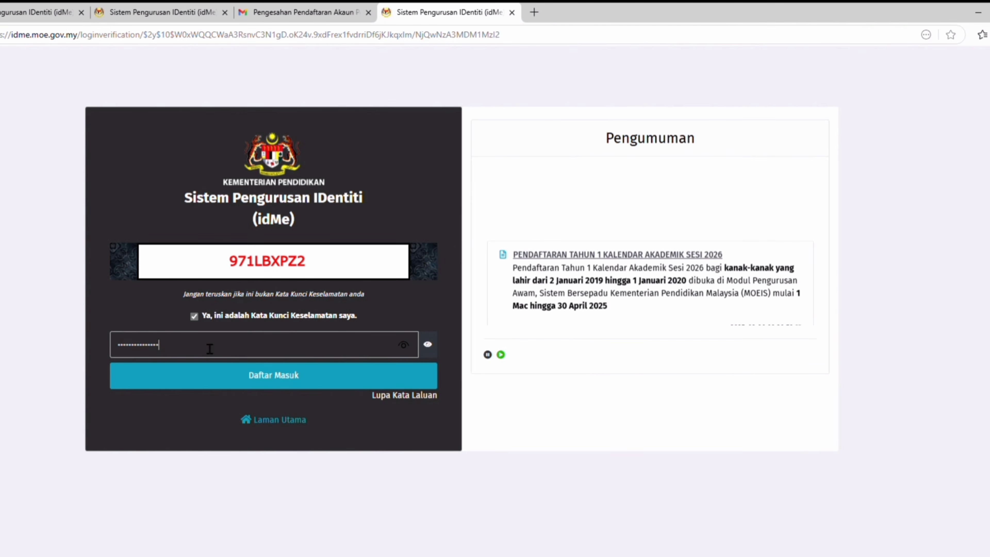
click(240, 387)
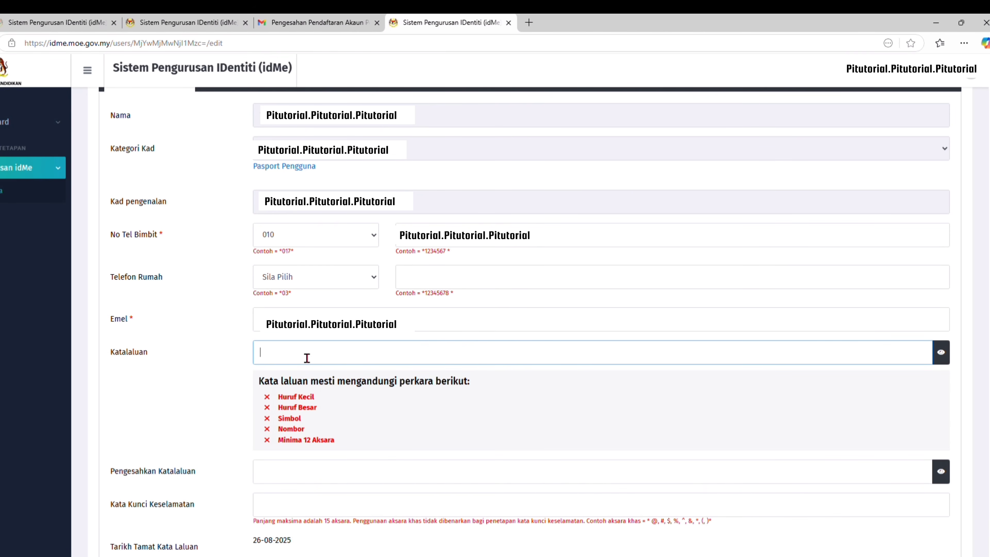
Enter and confirm a new password, fill in the security keyword, and save
text(•••)
key(BackSpace)
key(BackSpace)
key(BackSpace)
text(••••••••••)
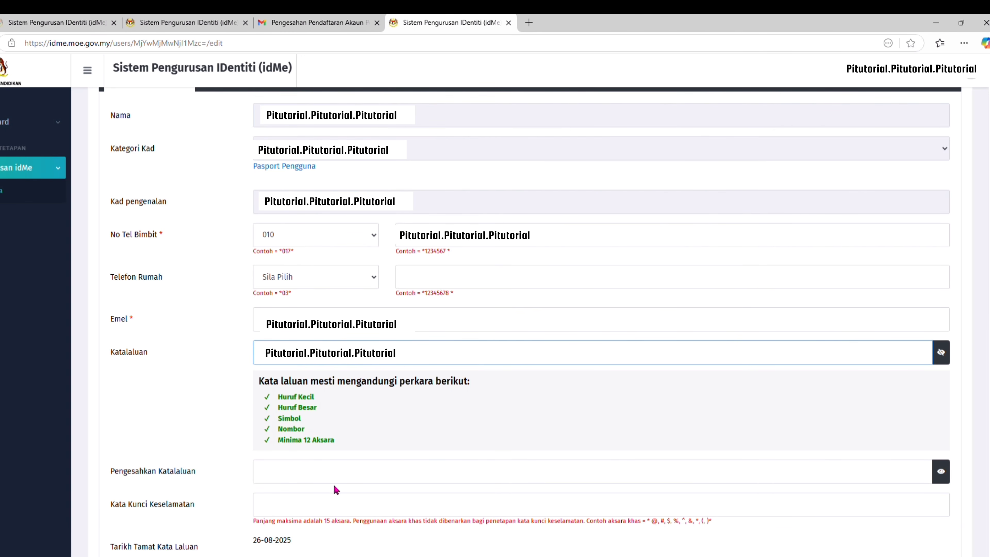
click(342, 480)
text(•)
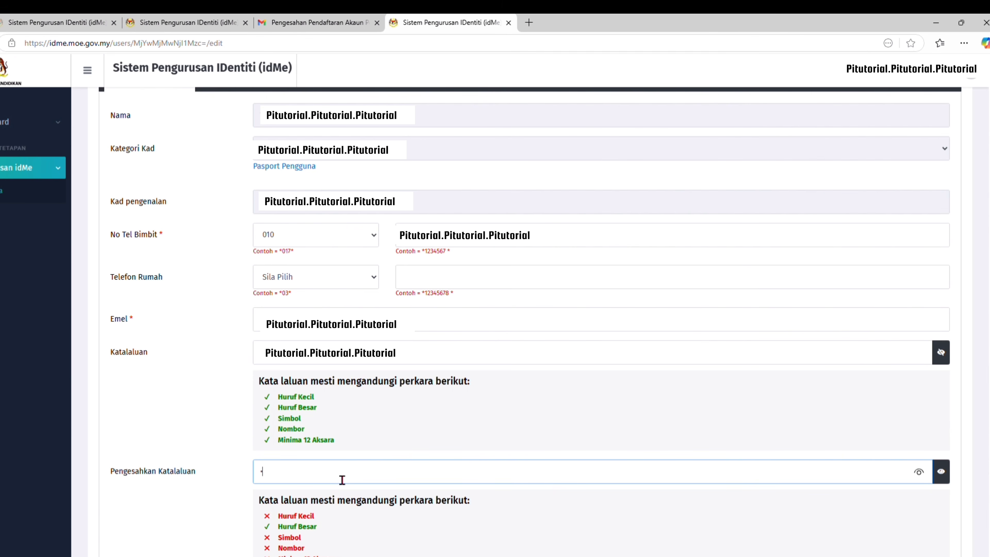
text(•••••••••••)
scroll(733, 437, down, 4)
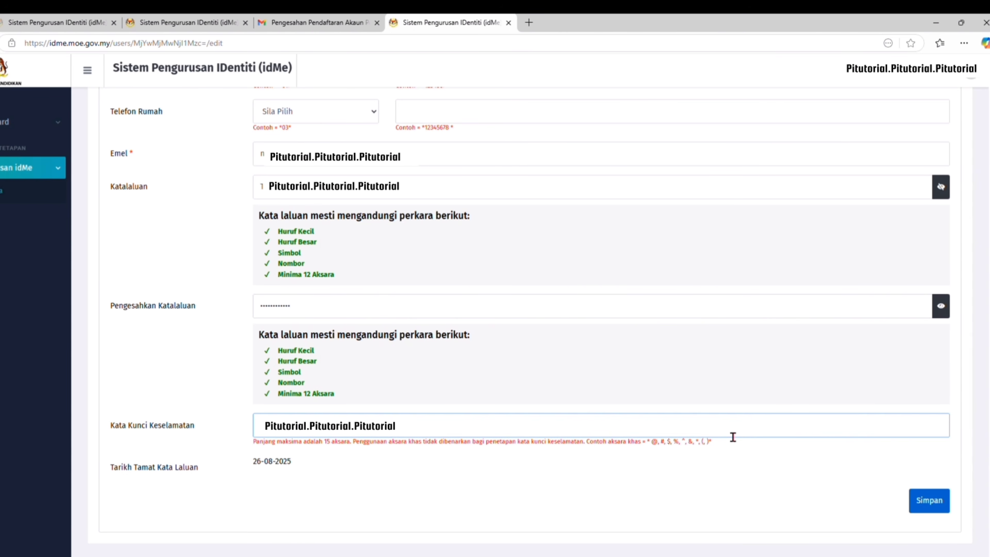
click(939, 513)
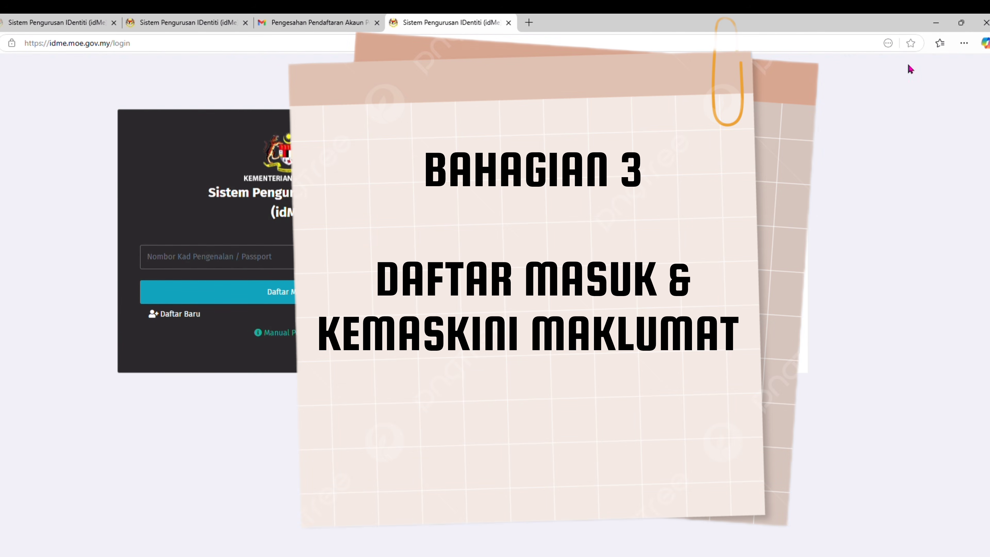
Sign in to idMe with the ID and new password, then launch Pengurusan Awam from Aplikasi
click(187, 264)
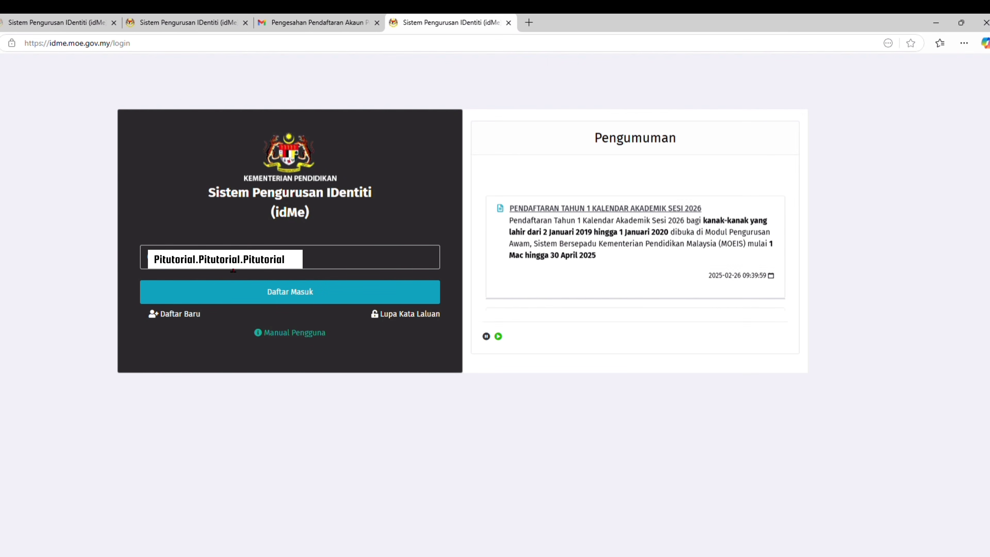
click(243, 298)
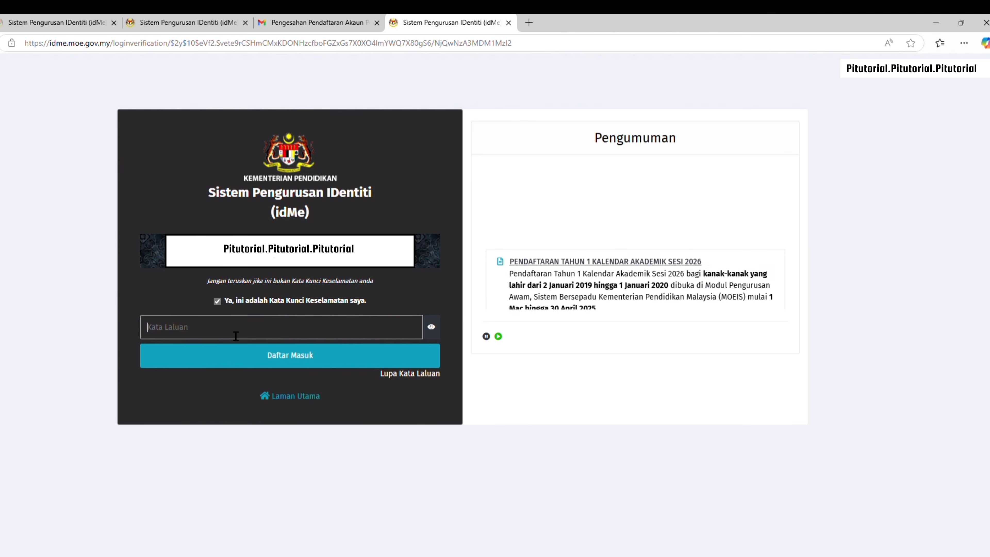
text(•••••••••••)
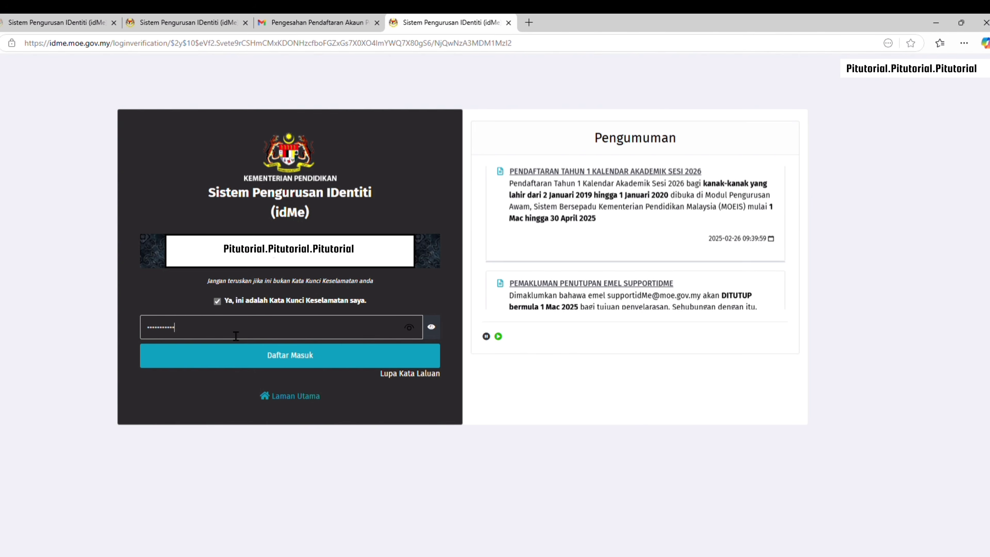
click(255, 354)
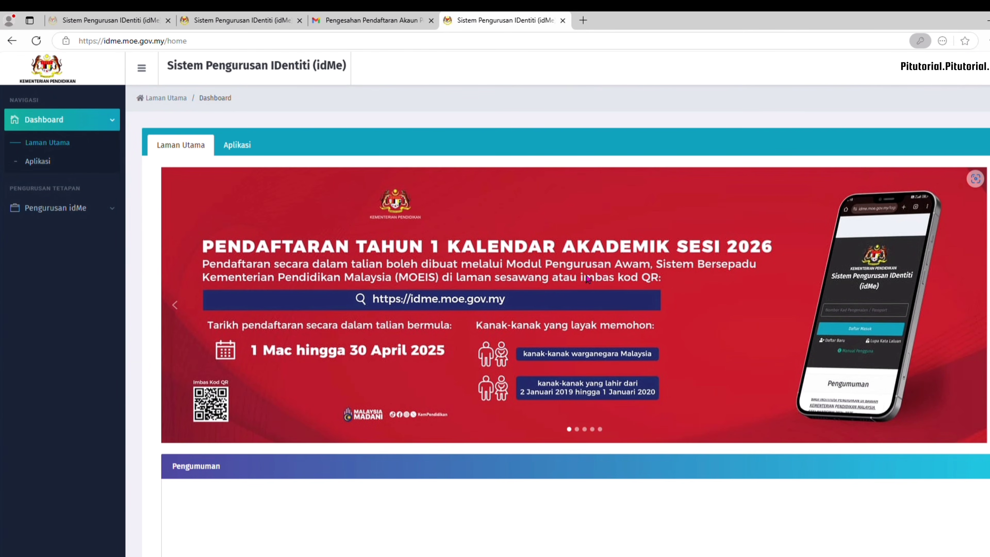
click(241, 148)
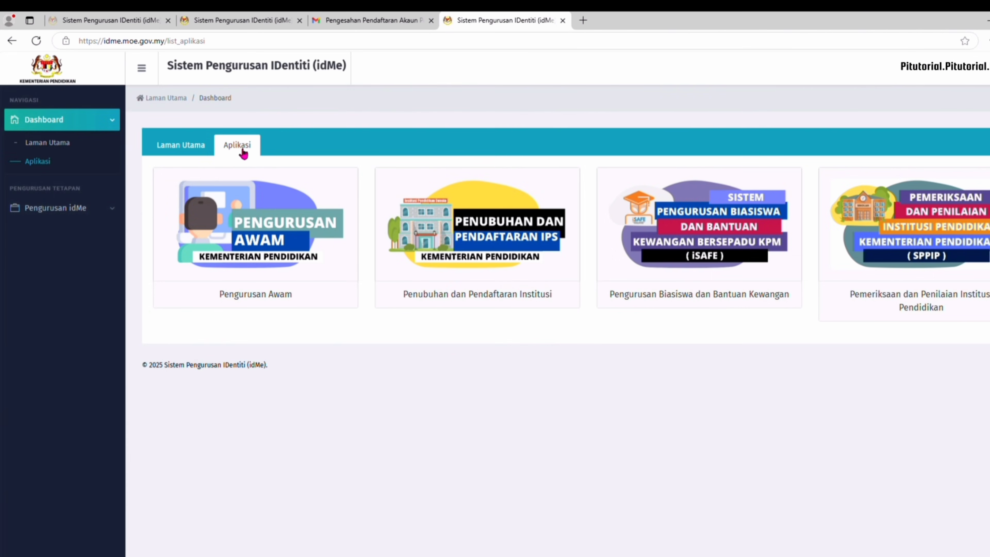
click(268, 294)
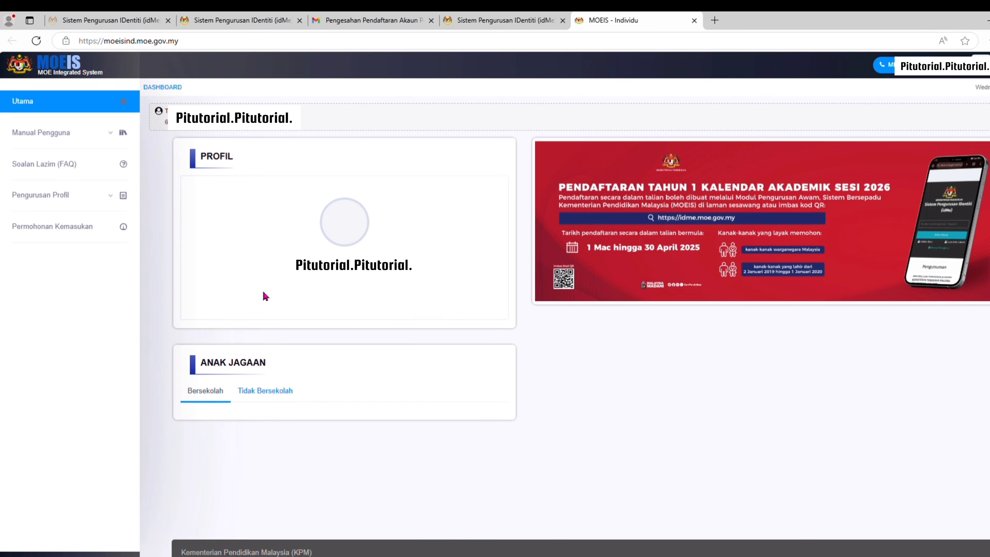
In Maklumat Peribadi, set the occupation to Pemilik Gerai/Pasar
click(48, 200)
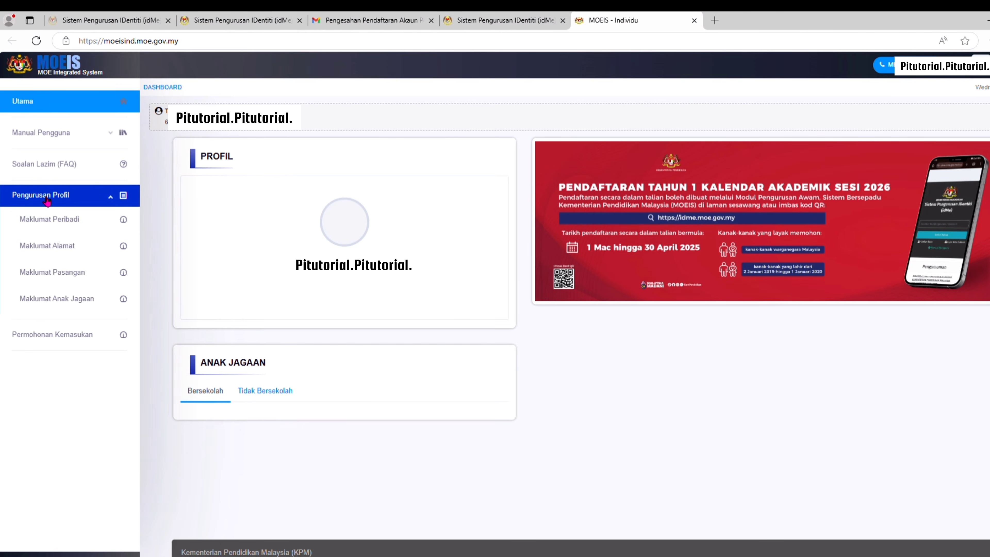
click(89, 221)
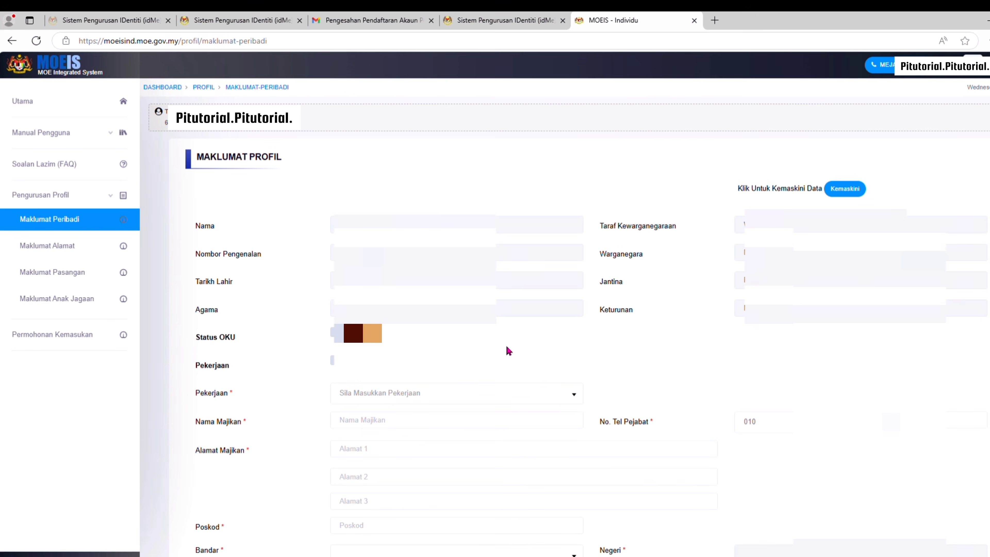
scroll(505, 346, down, 4)
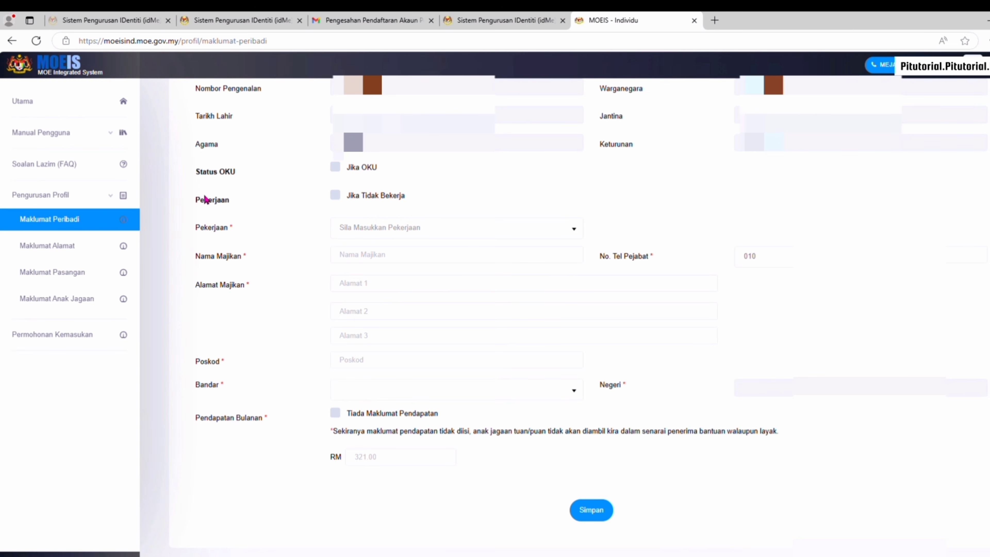
click(336, 199)
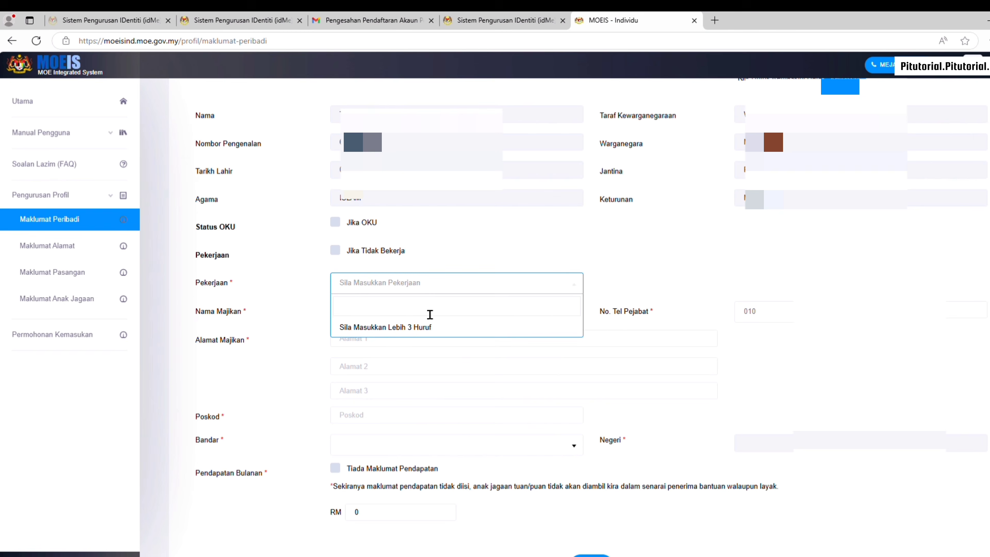
text(jual)
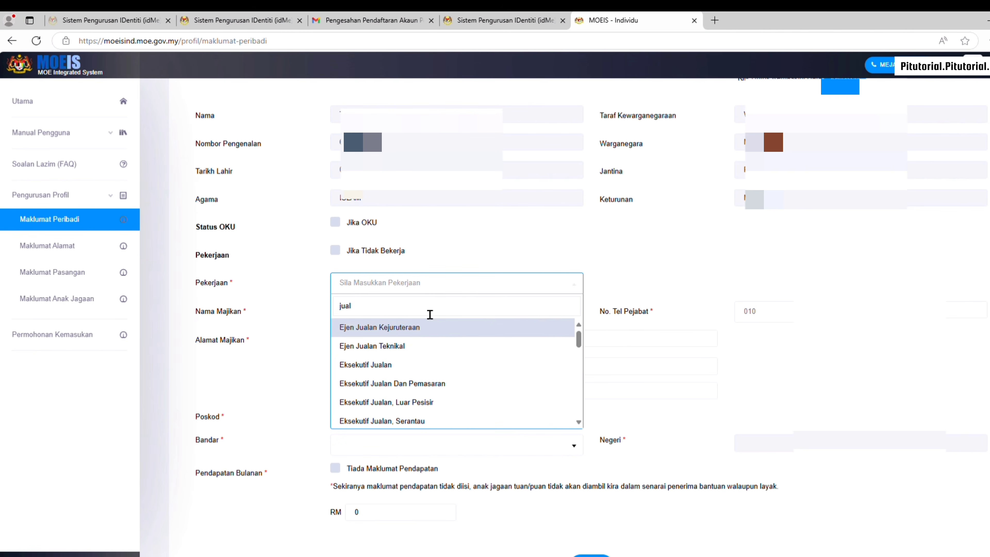
scroll(432, 362, down, 3)
scroll(433, 373, down, 1)
scroll(433, 373, down, 2)
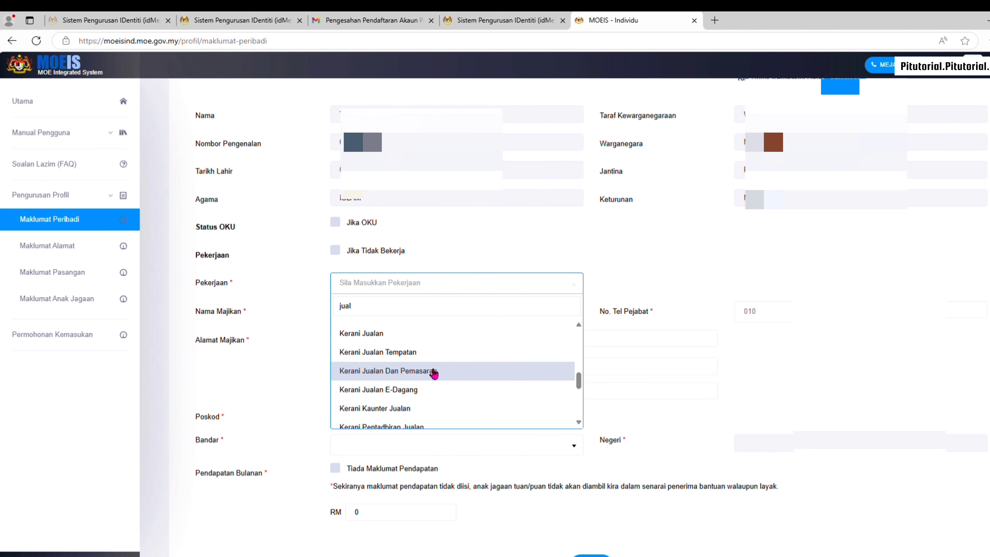
scroll(438, 339, down, 3)
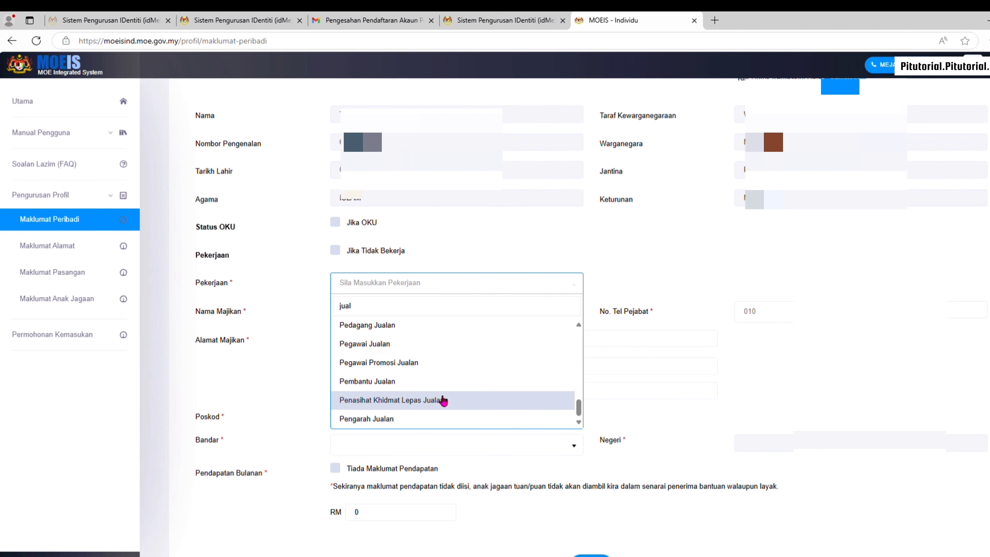
drag(426, 316, 225, 281)
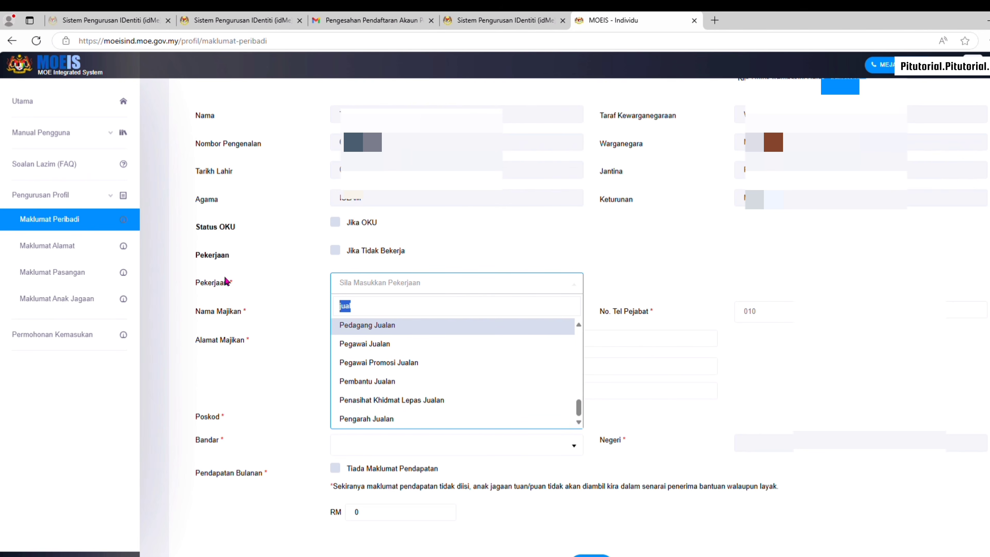
text(opera)
key(BackSpace)
key(BackSpace)
key(BackSpace)
key(BackSpace)
key(BackSpace)
text(gerai)
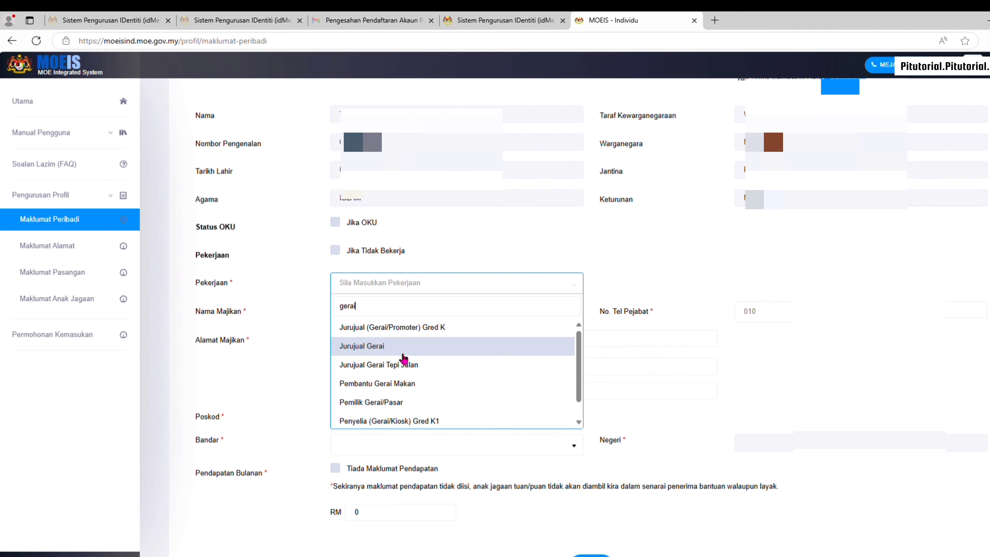
click(432, 403)
Enter employer name TIADA, address TIADA, postcode 43200 and town Bandar Klang
click(402, 314)
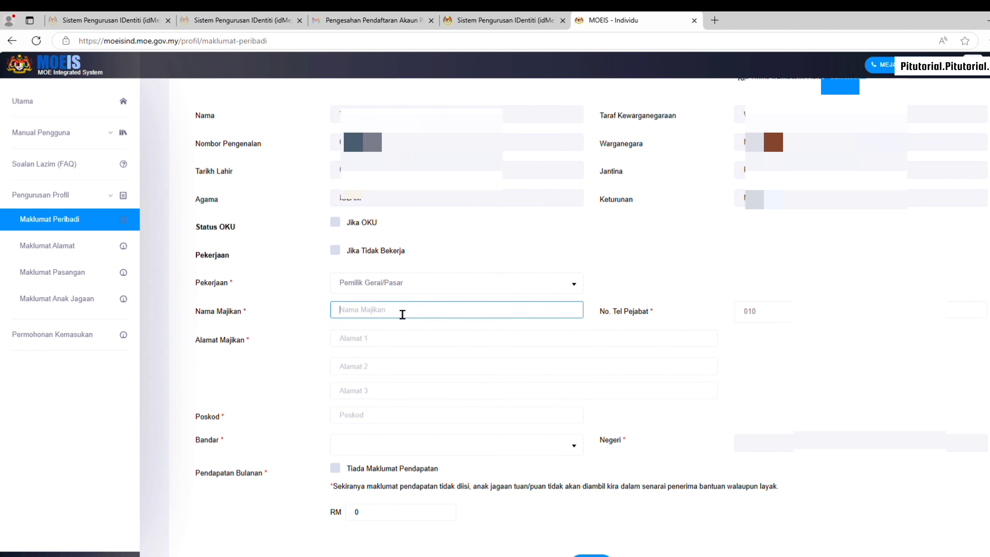
text(TIADA)
click(403, 347)
text(TIADA)
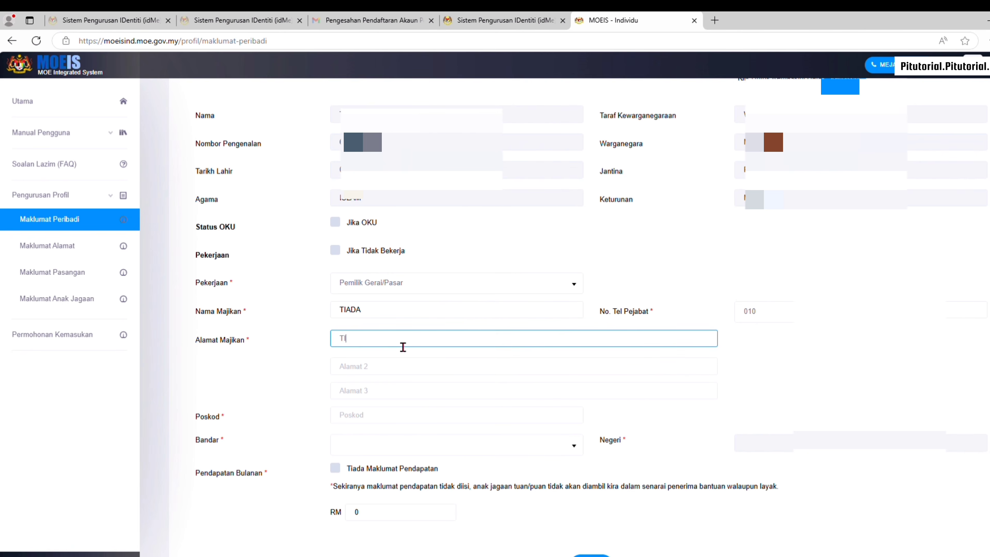
click(402, 422)
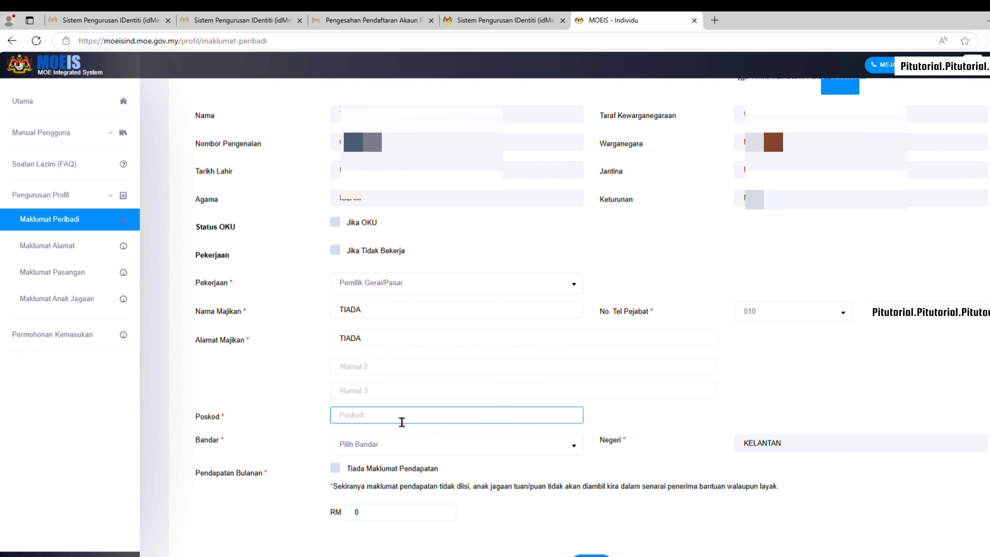
text(43200)
click(408, 453)
click(408, 464)
click(431, 422)
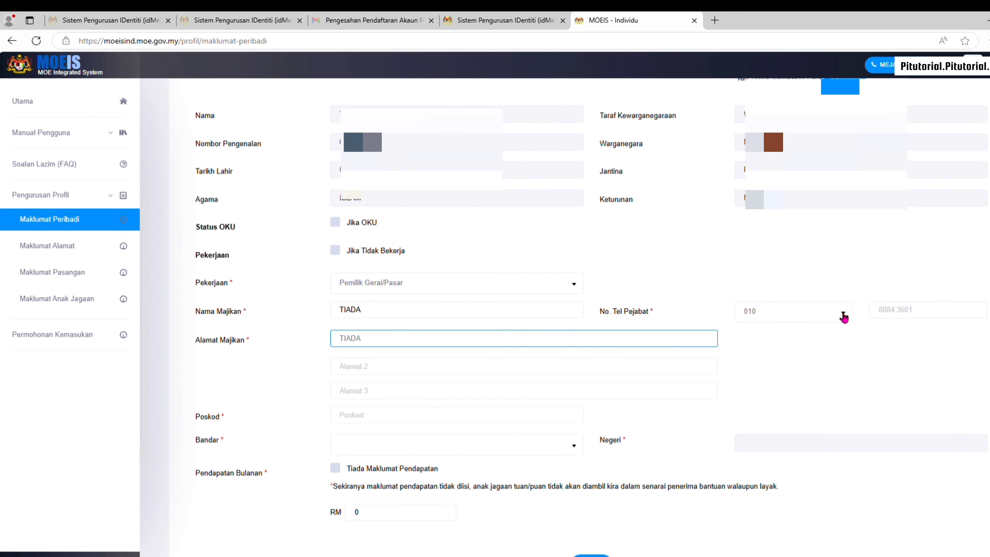
Keep the office phone prefix at 010 and leave the number blank
click(844, 317)
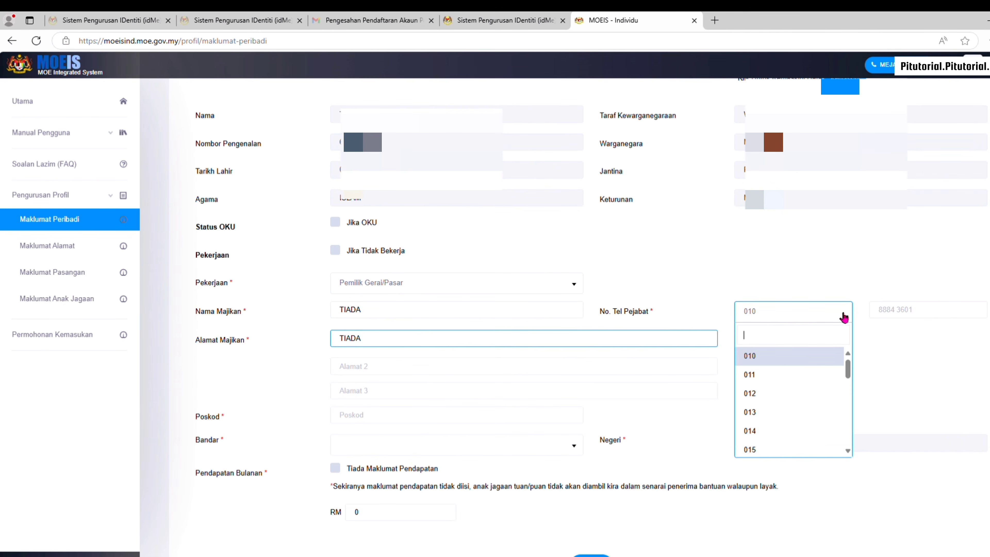
click(817, 363)
click(929, 322)
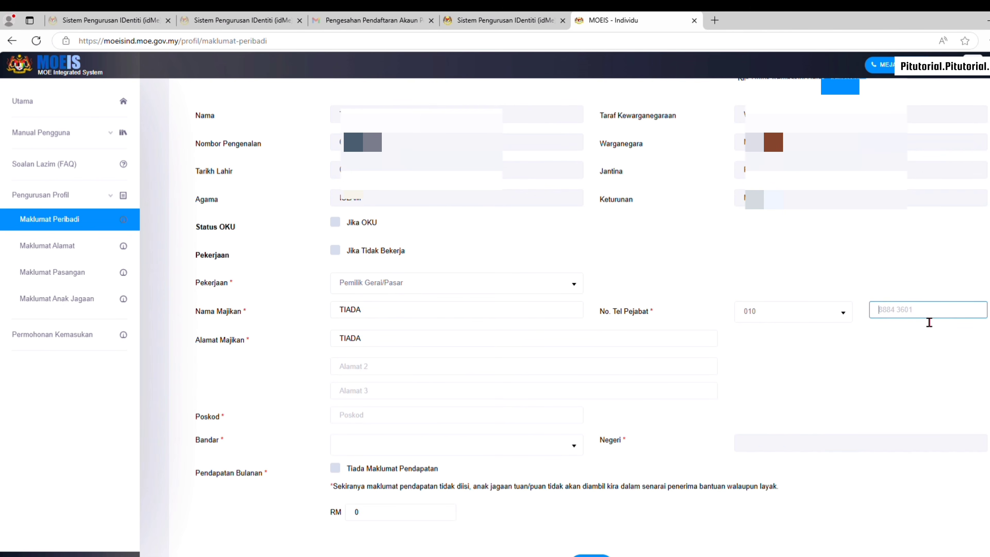
text(0)
key(BackSpace)
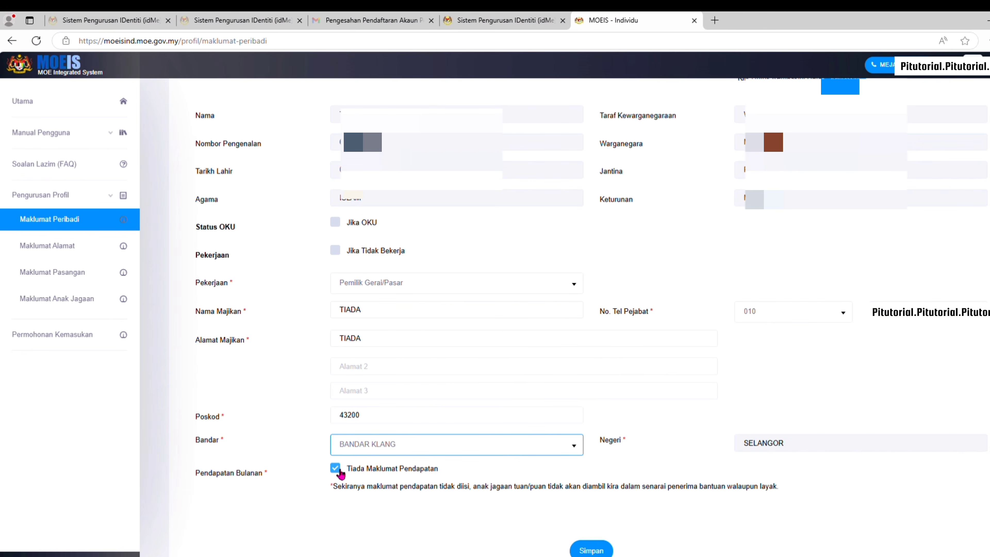
Untick no-income, set monthly income to RM 1000, and save the personal details
click(336, 469)
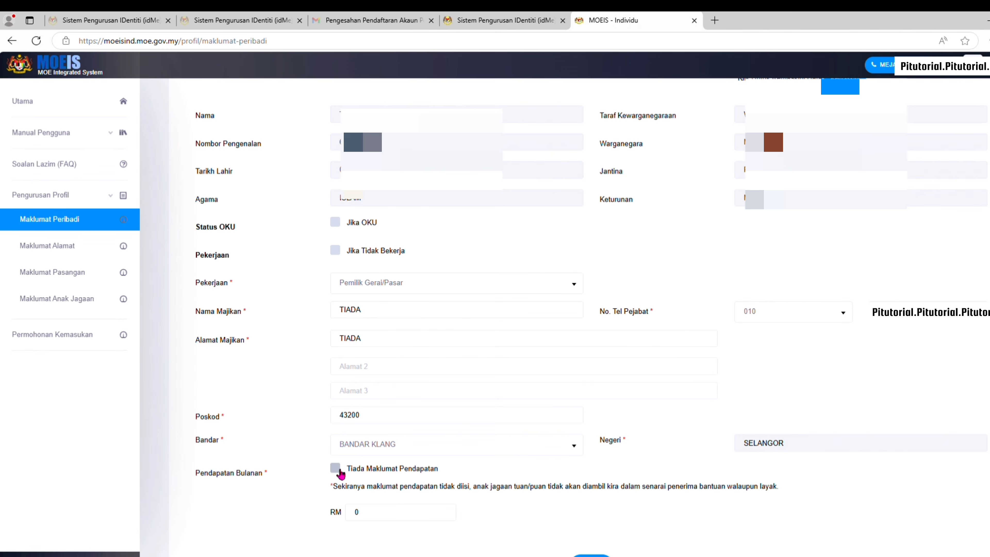
click(407, 516)
key(BackSpace)
text(1000)
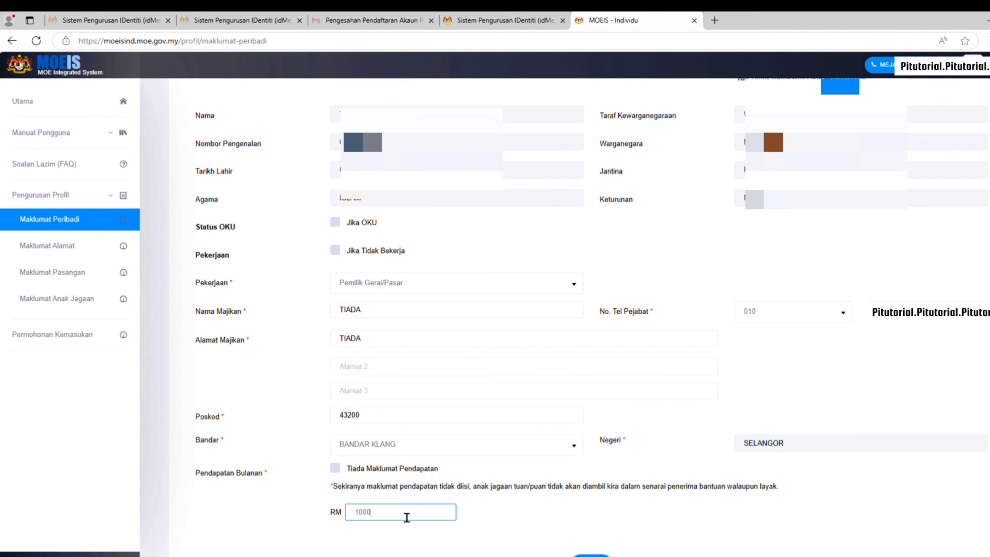
click(596, 527)
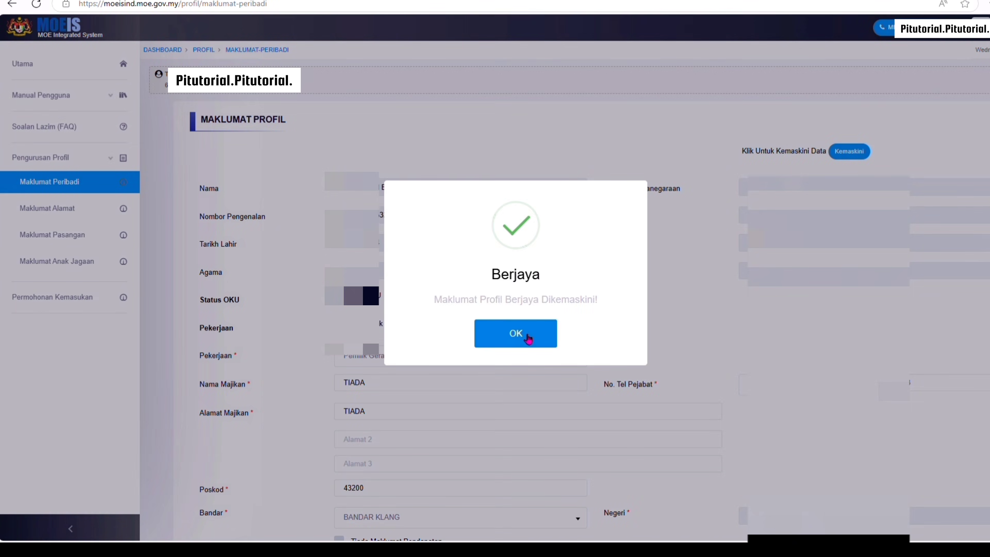
click(525, 336)
click(44, 216)
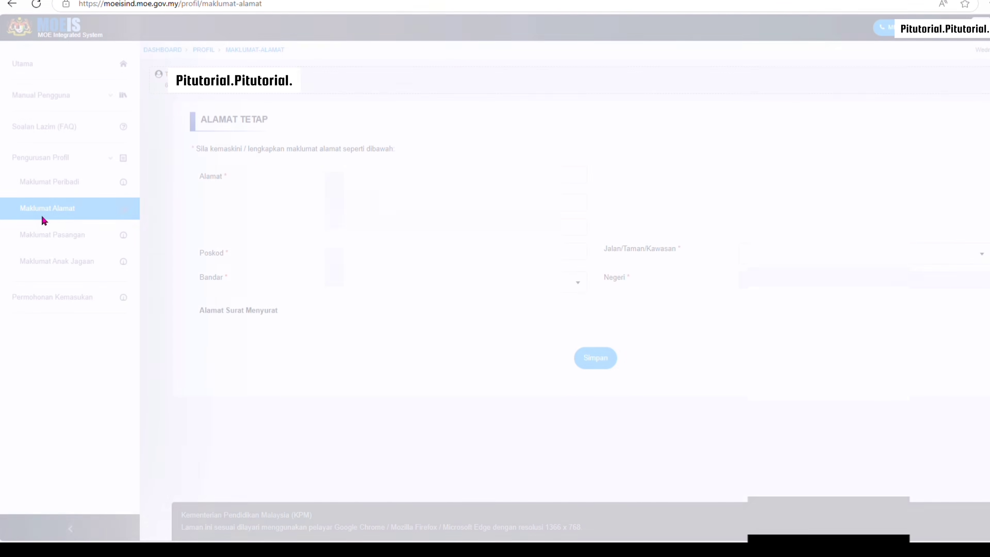
click(411, 252)
text(43200)
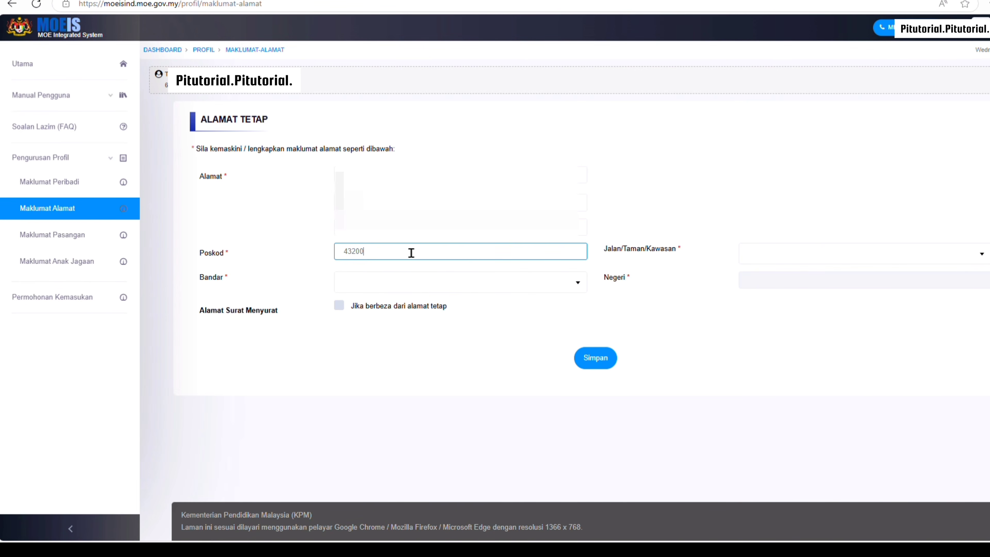
click(405, 281)
click(439, 344)
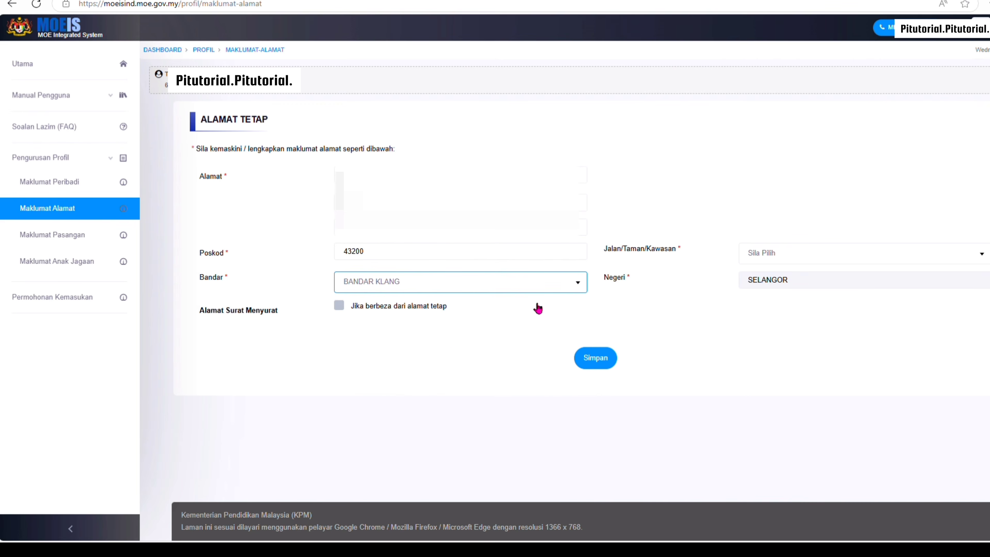
click(838, 259)
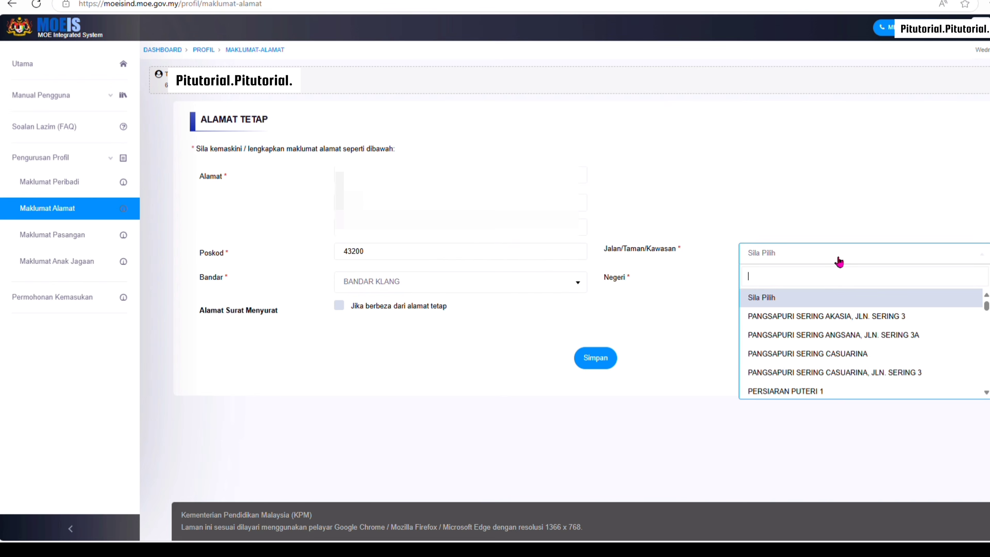
click(844, 316)
click(610, 365)
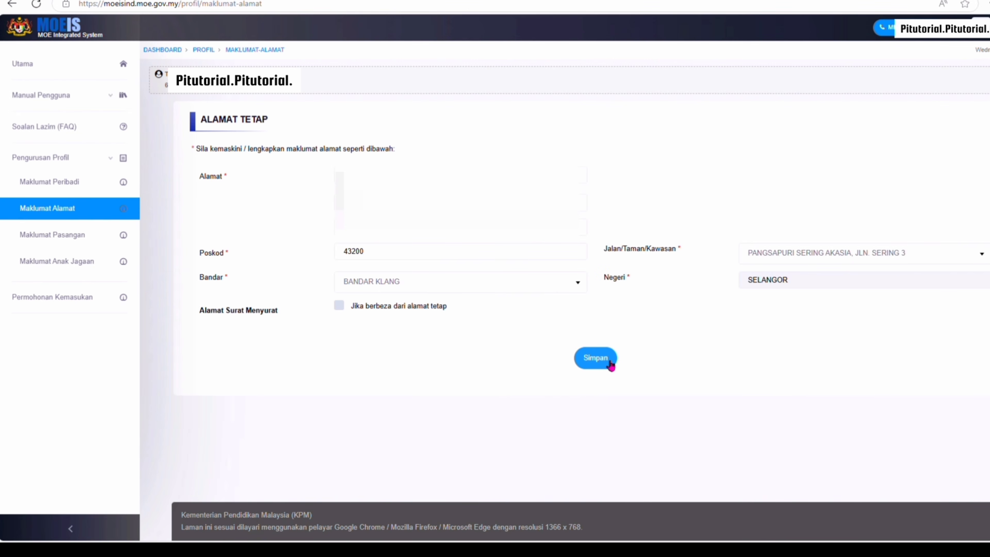
click(68, 244)
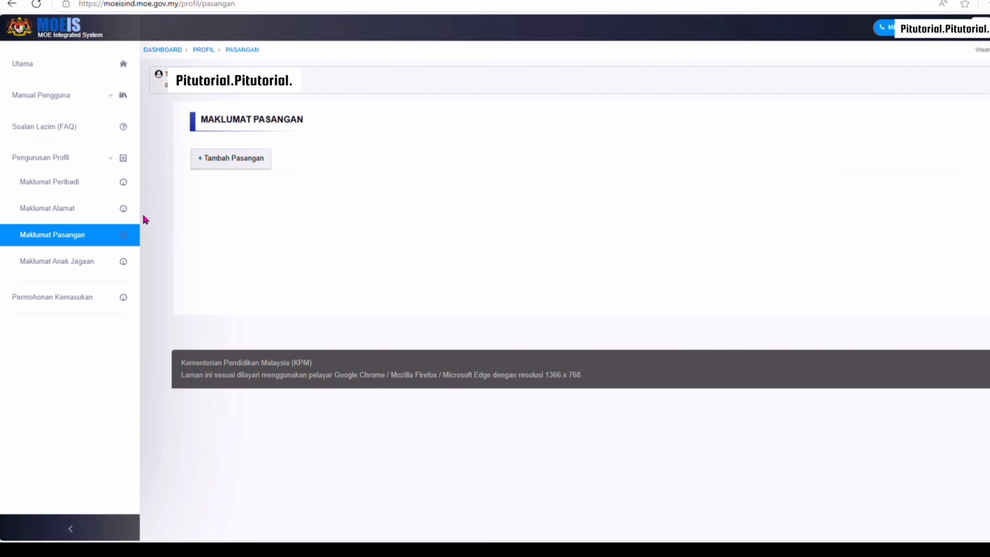
Add a spouse by identity card, entering their ID and name and looking them up
click(229, 168)
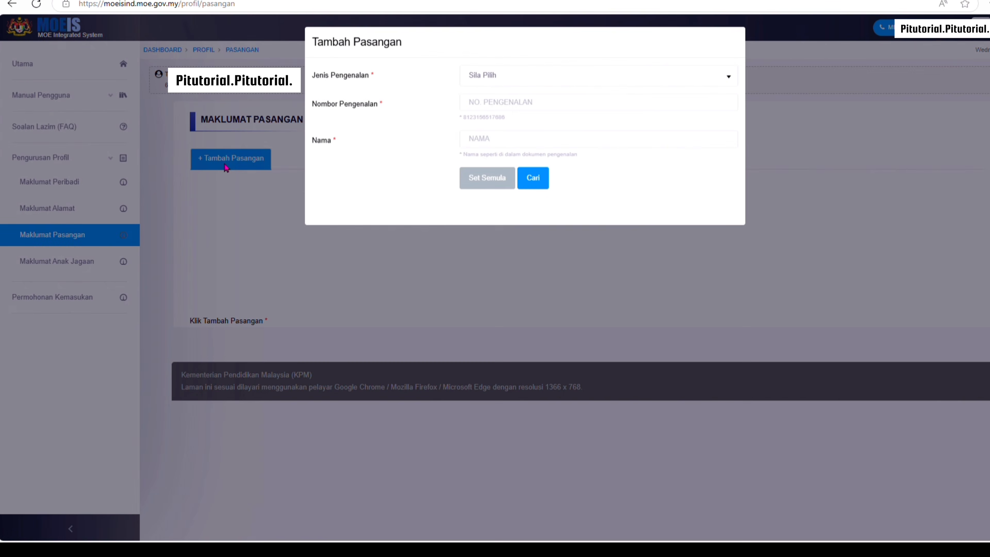
click(549, 76)
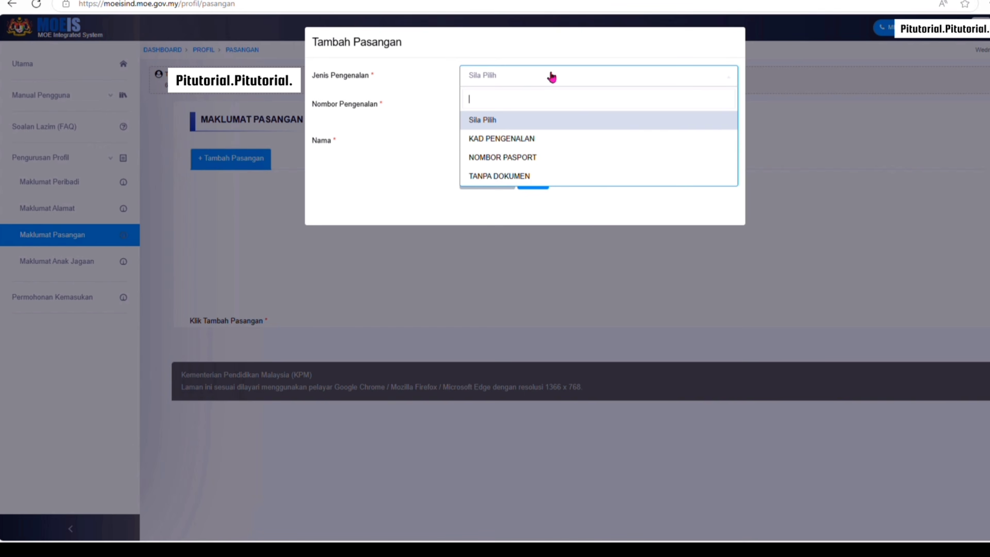
click(534, 140)
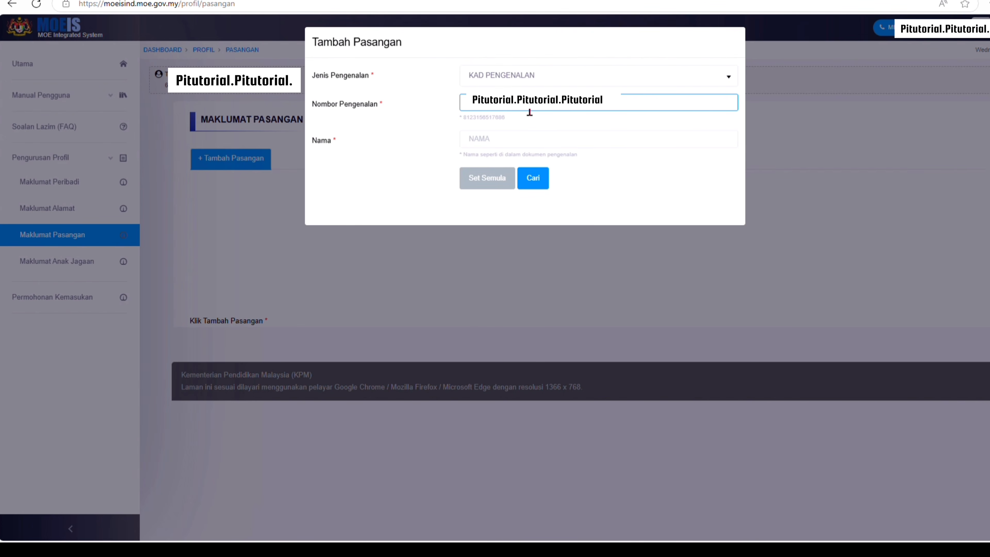
click(505, 143)
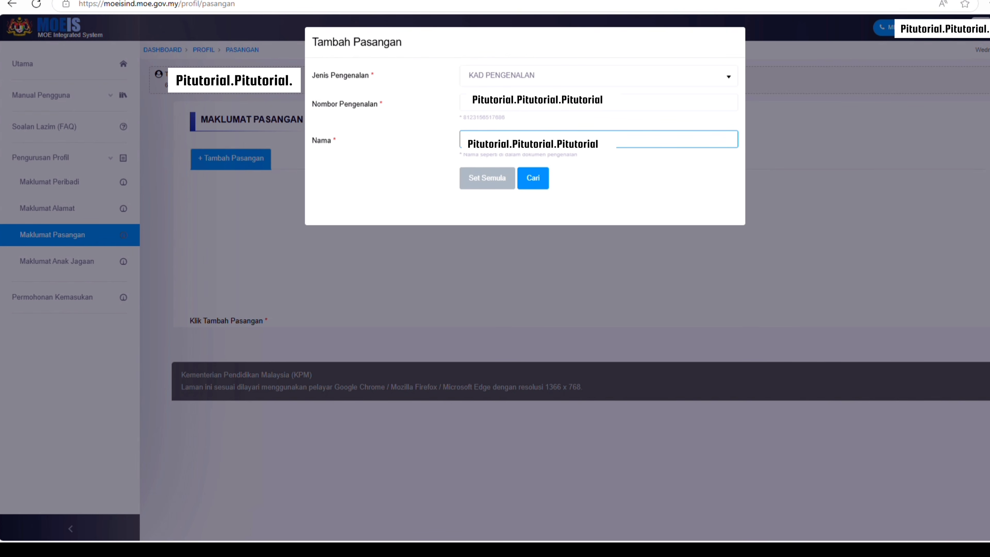
click(530, 180)
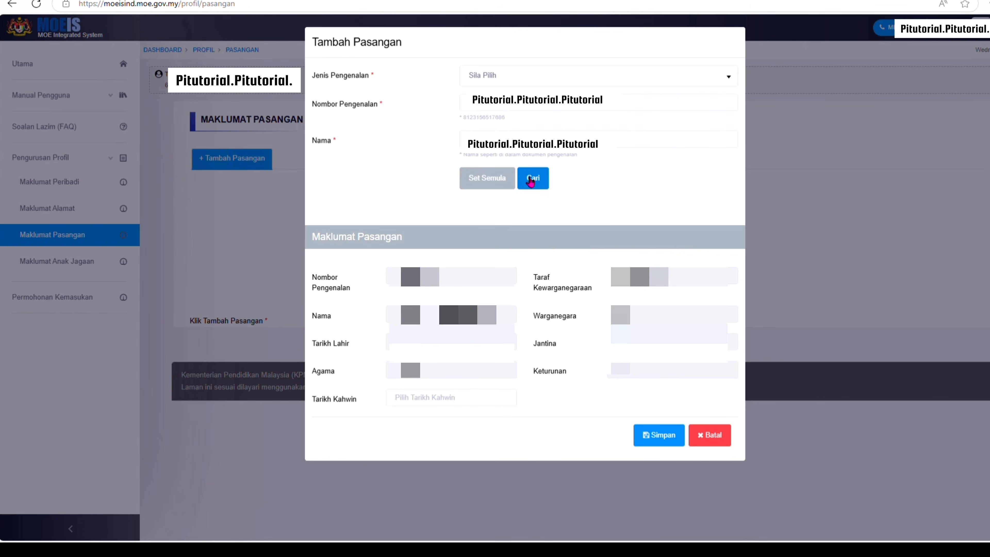
Set the marriage date to 24/10/1979 and save the spouse record
click(477, 405)
click(459, 236)
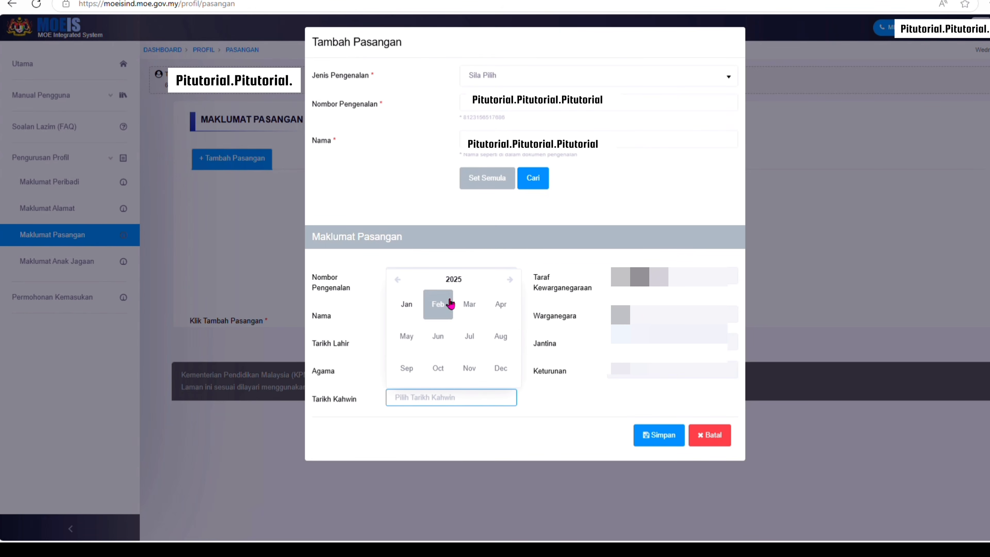
click(453, 279)
click(397, 279)
click(407, 304)
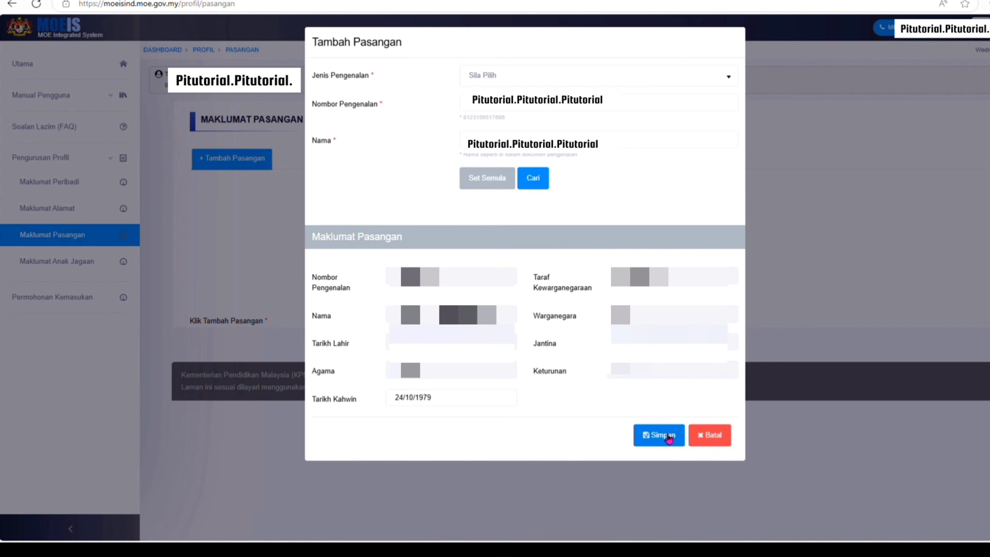
click(668, 438)
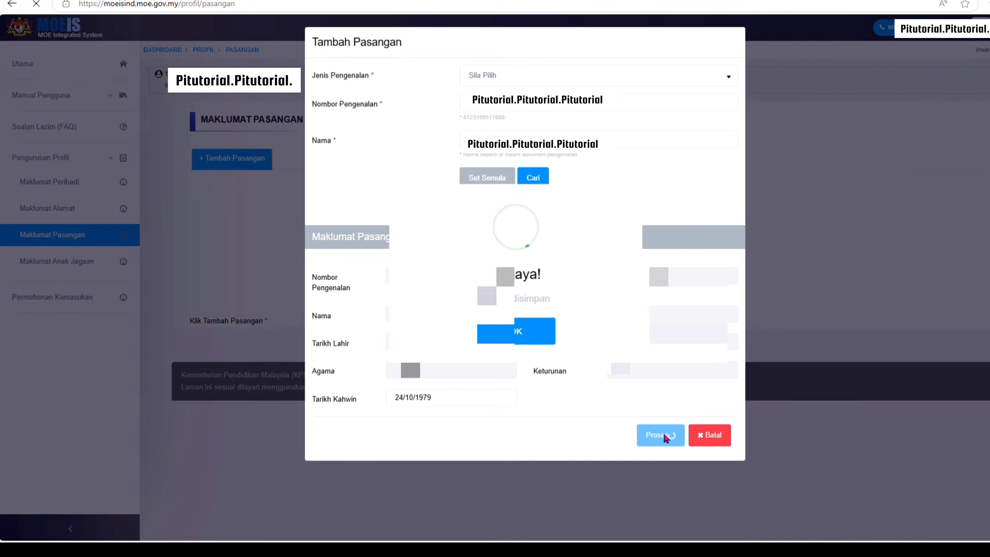
click(505, 326)
click(503, 346)
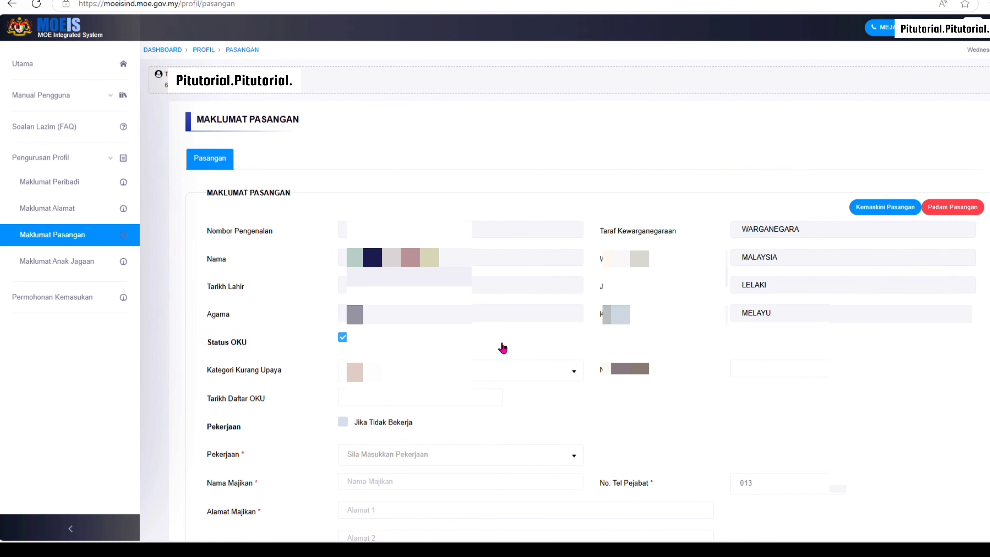
Clear the spouse's OKU status and update their employment details with RM 1500 income
click(502, 348)
click(342, 367)
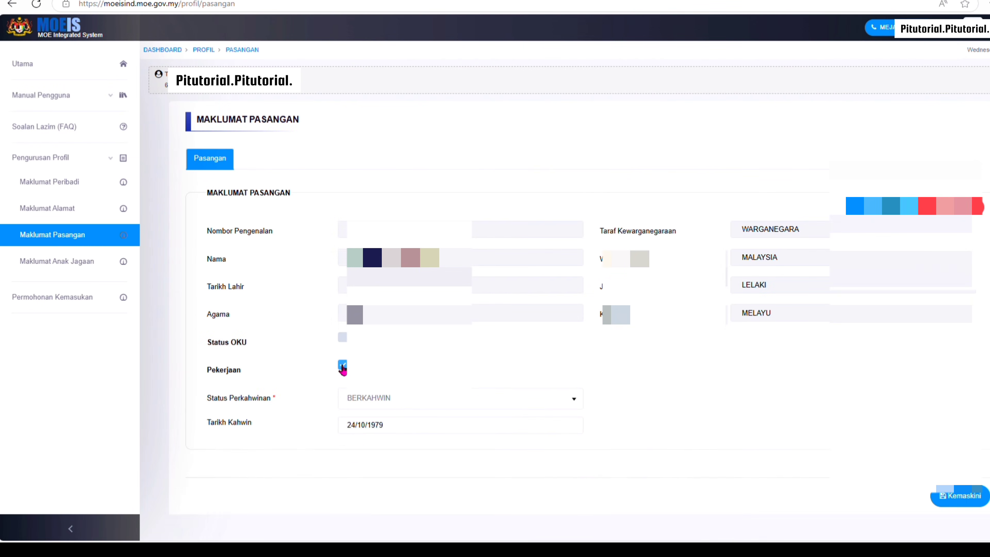
click(342, 367)
scroll(488, 180, down, 5)
scroll(495, 178, down, 2)
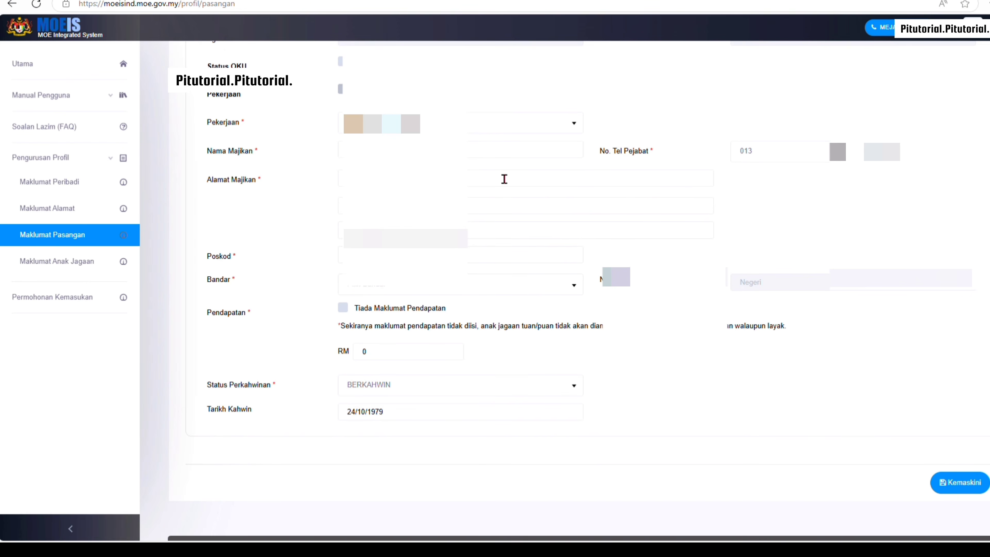
scroll(503, 178, up, 1)
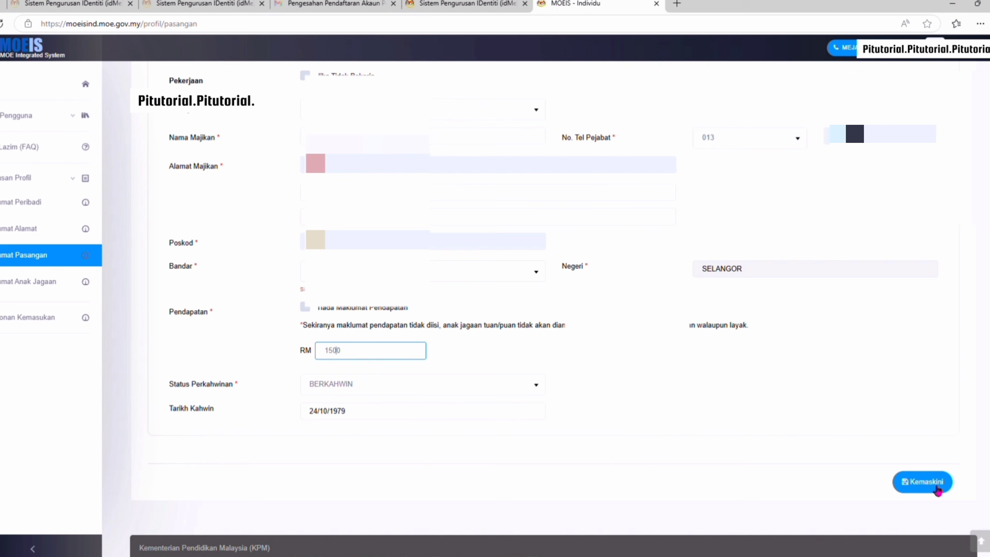
click(937, 484)
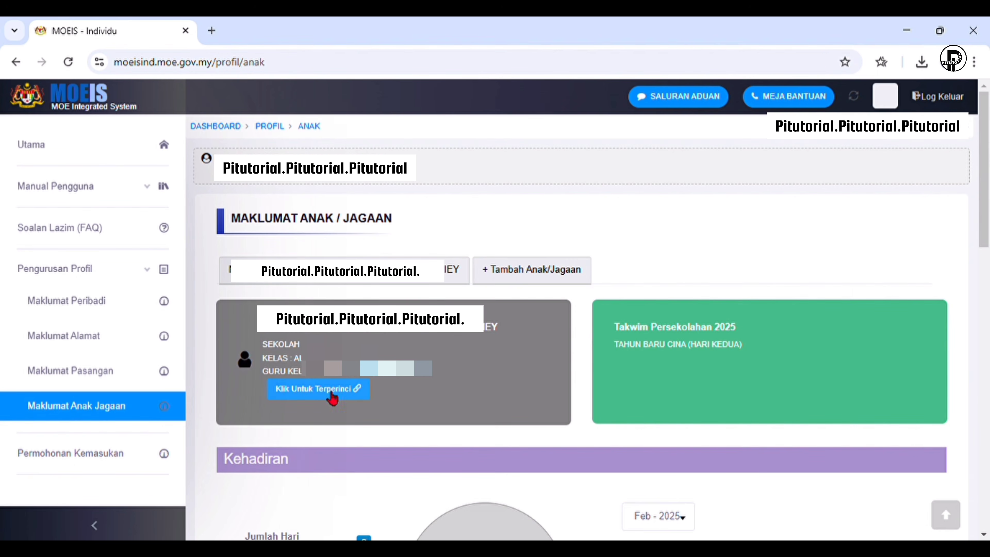
Add a child by identity card, entering the child's IC number and name and searching
click(533, 281)
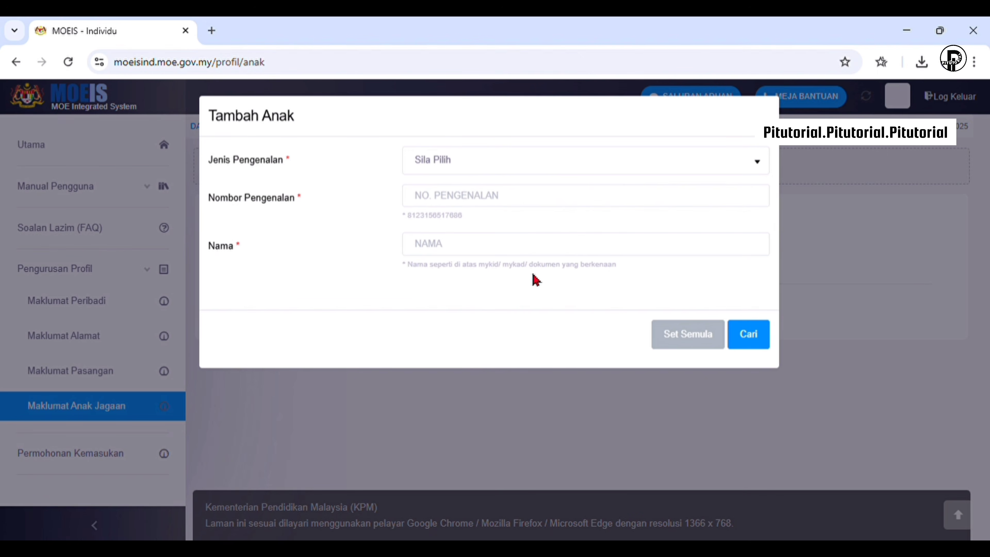
click(524, 163)
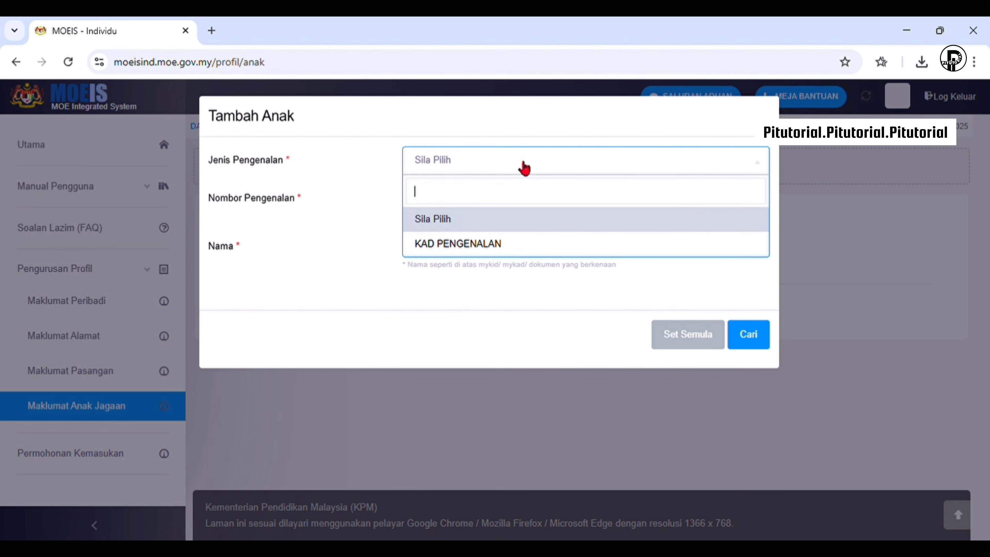
click(522, 244)
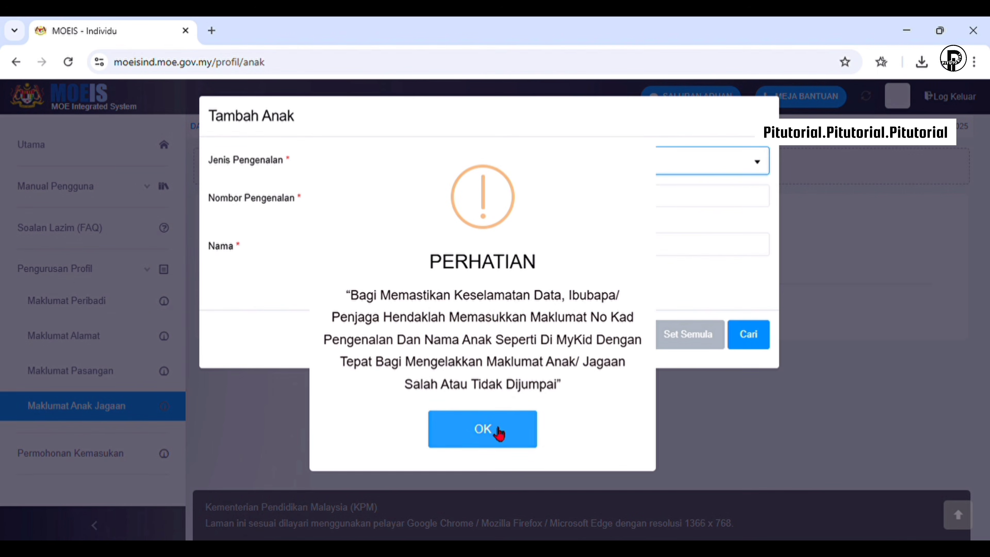
click(496, 430)
click(503, 207)
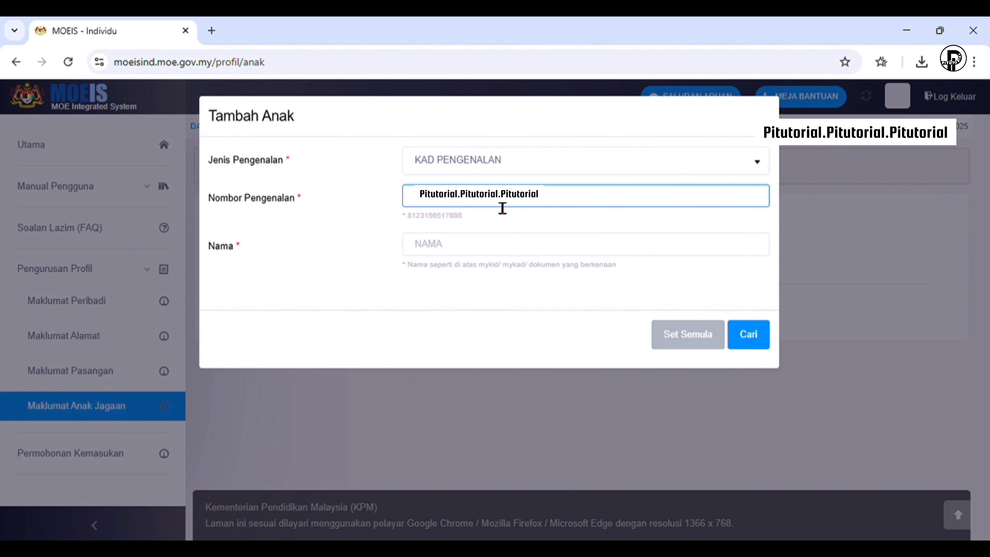
click(470, 254)
text(MUH)
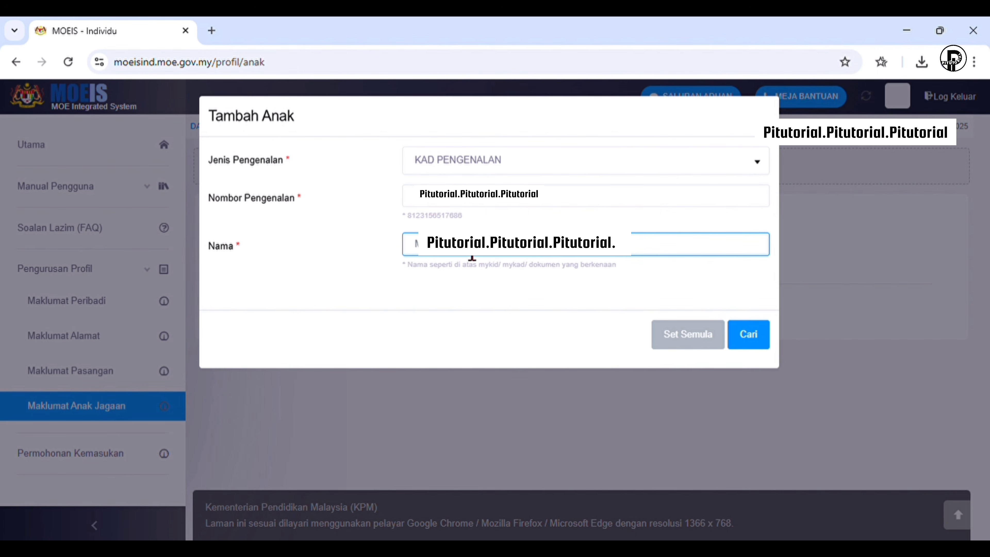
text(EY)
click(766, 347)
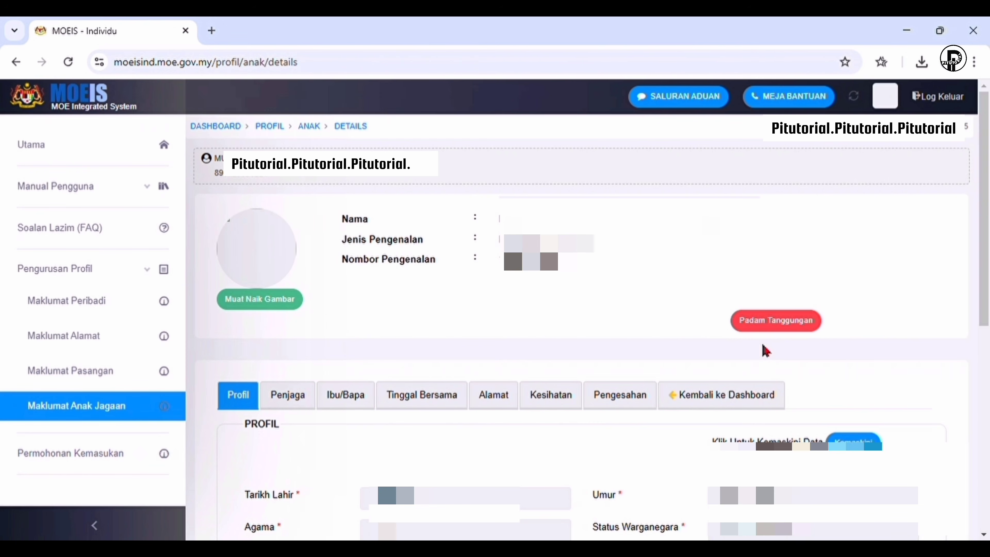
Set relationship BAPA and home language MELAYU, then save the child's profile
scroll(762, 349, down, 7)
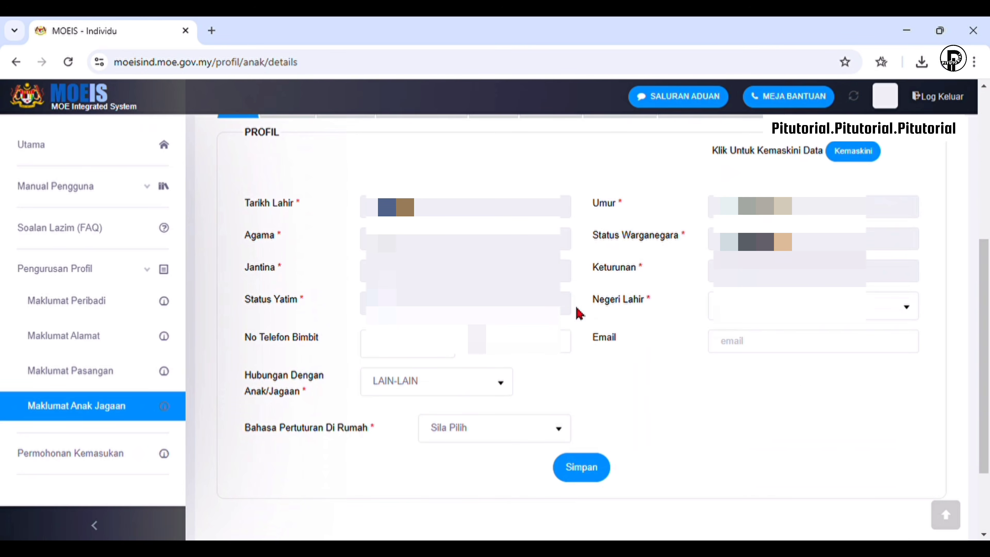
click(425, 344)
text(01)
click(436, 381)
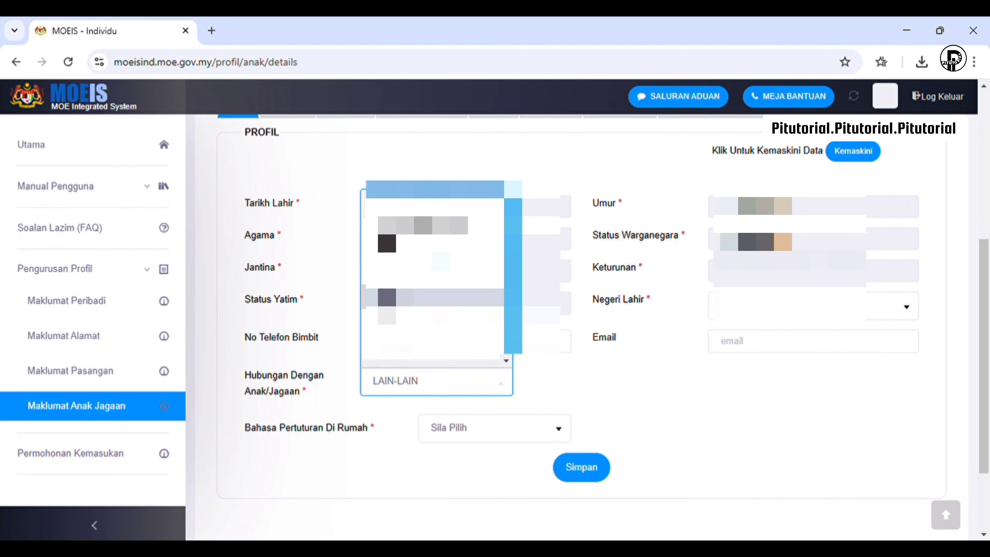
scroll(436, 296, down, 1)
click(444, 255)
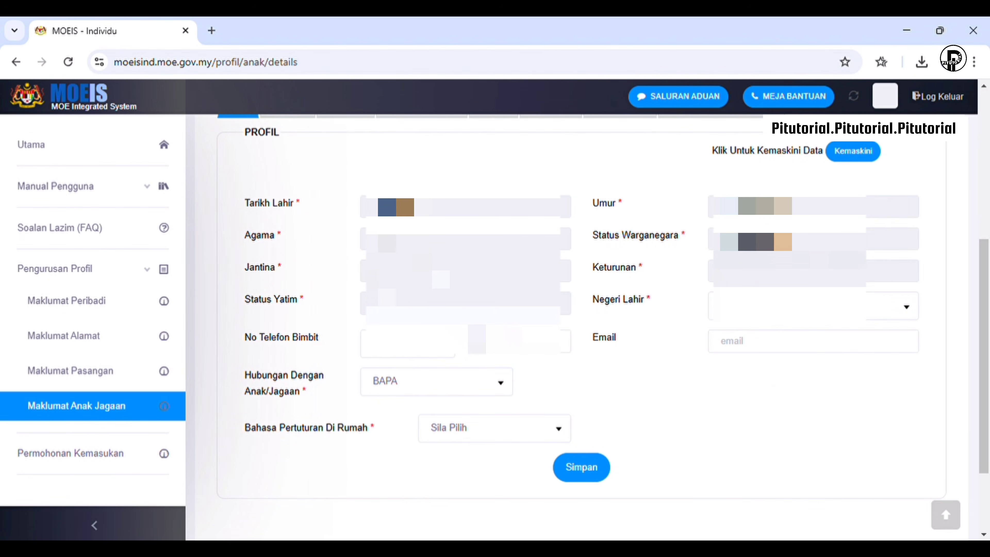
click(513, 434)
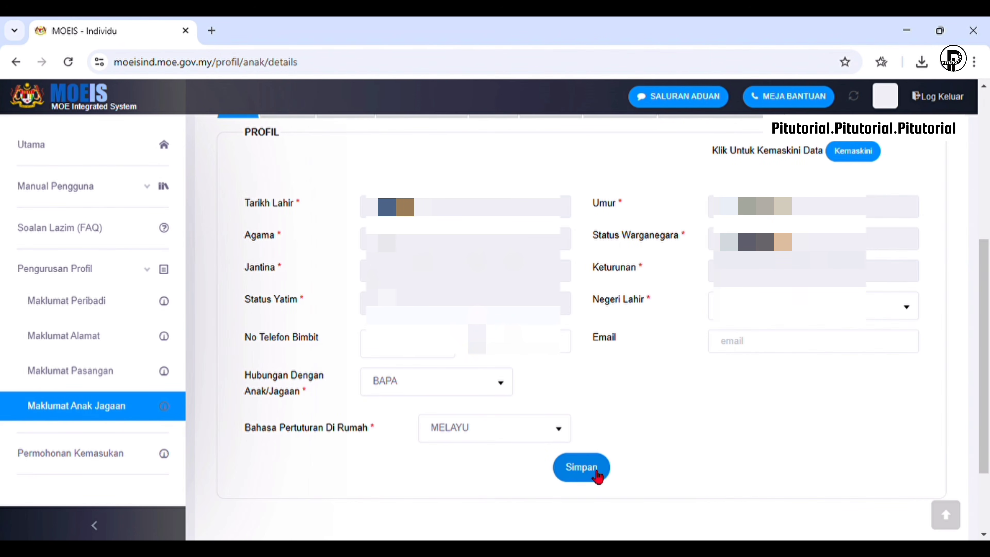
click(597, 476)
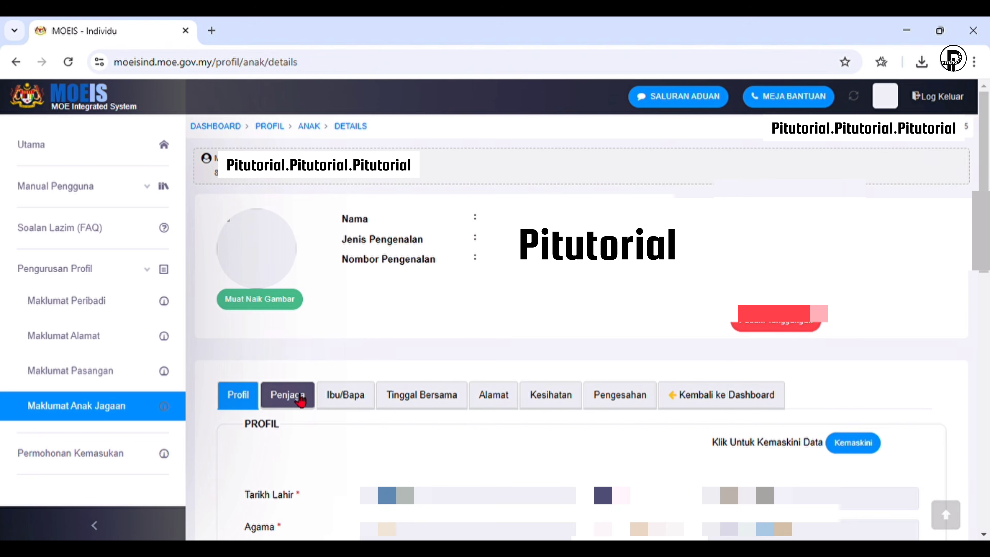
On Penjaga Utama, set the main guardian's relationship to BAPA
click(288, 395)
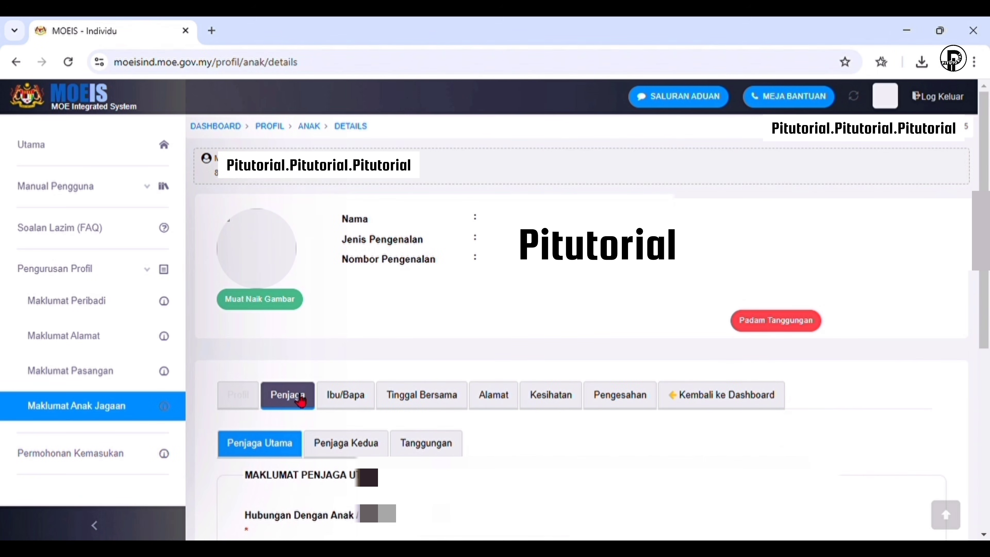
scroll(434, 387, down, 6)
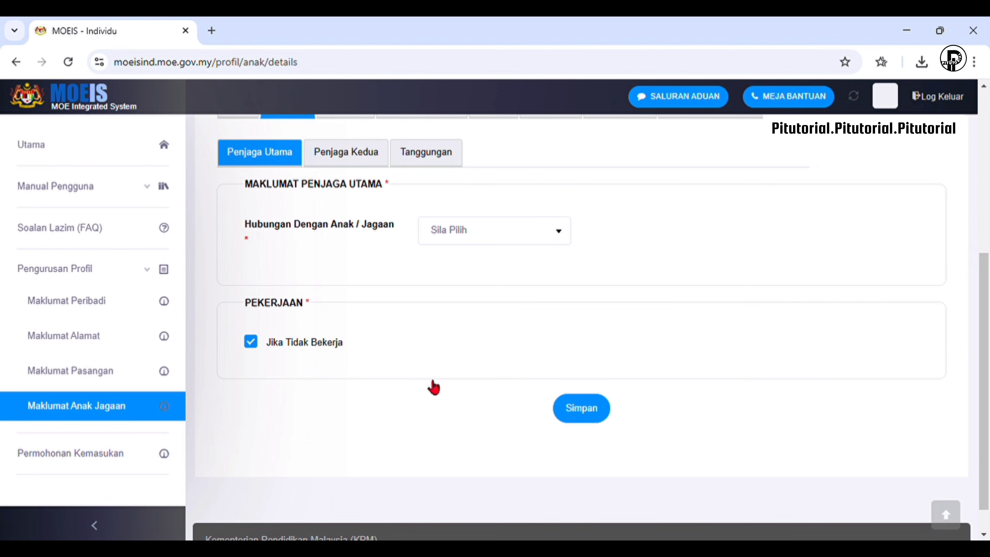
click(513, 234)
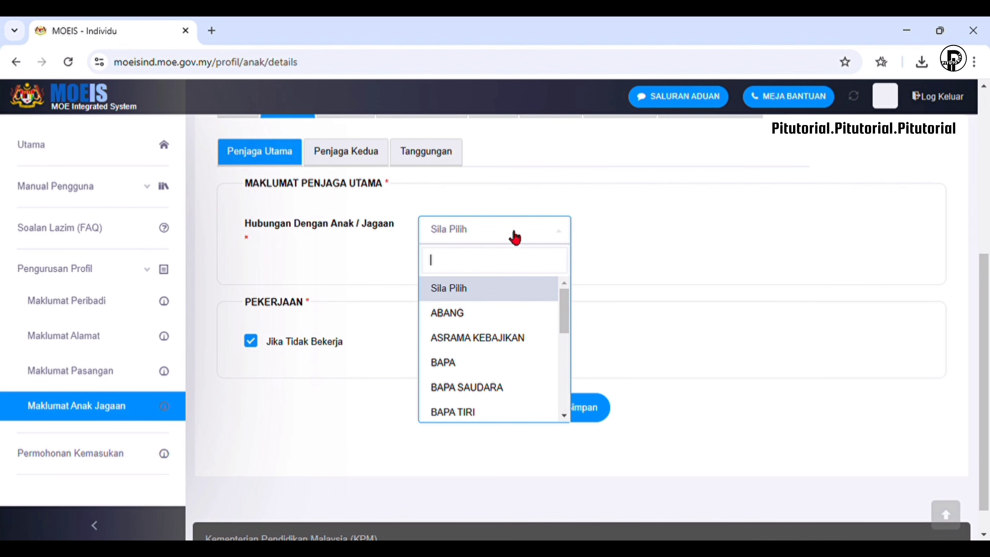
click(492, 362)
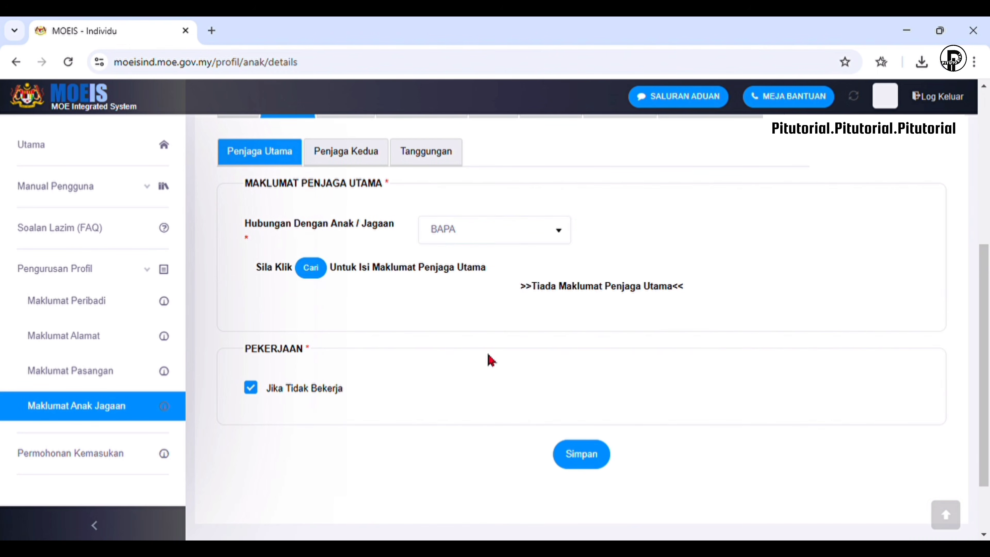
Find the guardian by KAD PENGENALAN number and name, and save him as main guardian
click(320, 268)
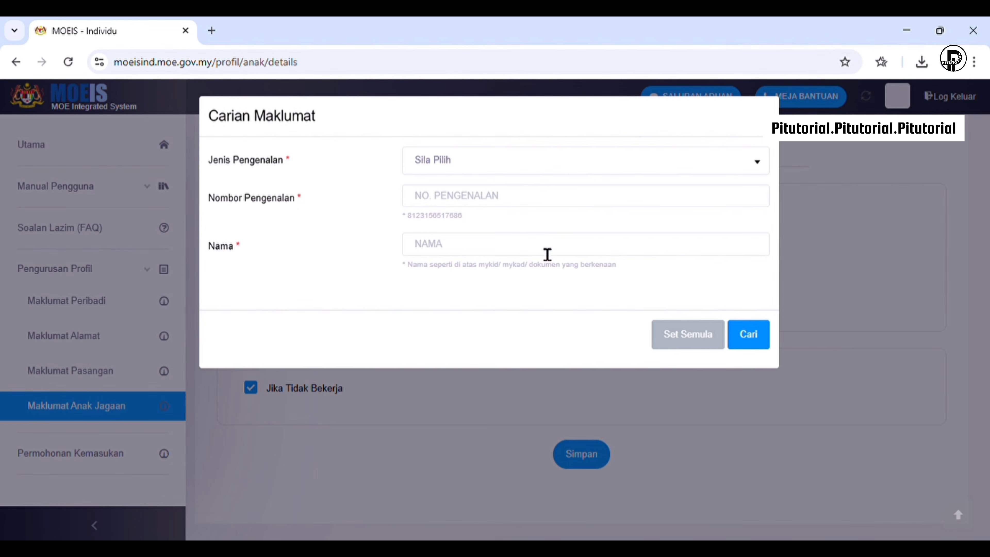
click(528, 160)
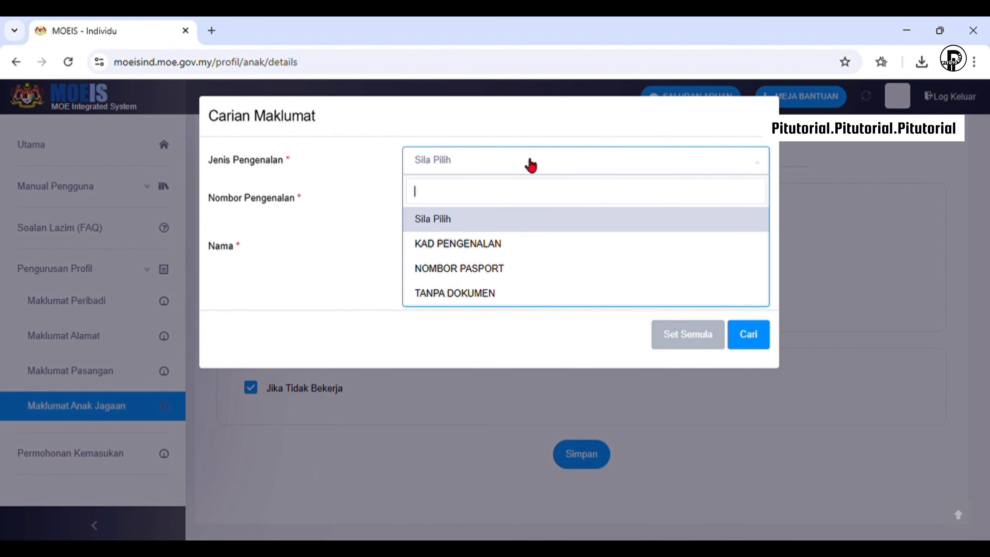
click(526, 249)
click(524, 201)
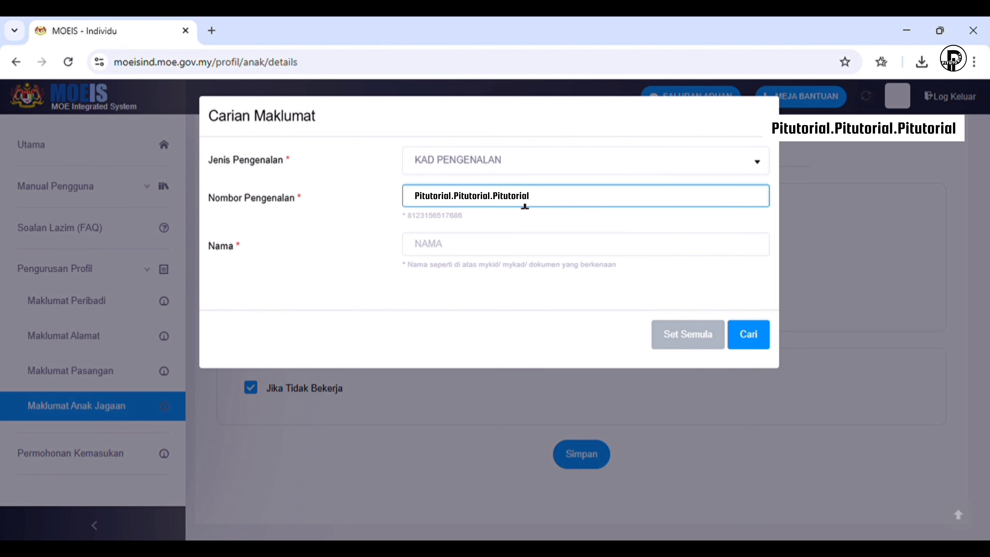
click(535, 253)
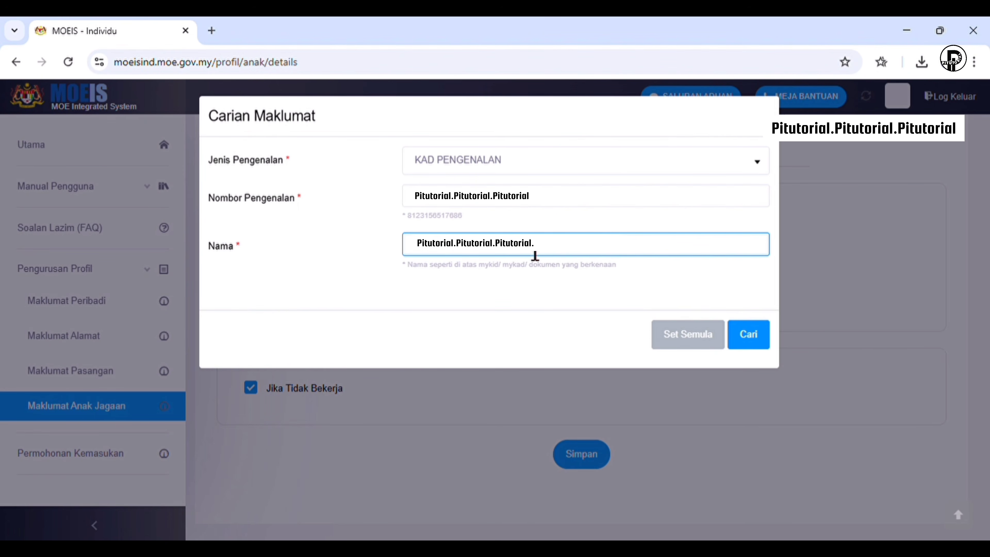
click(763, 347)
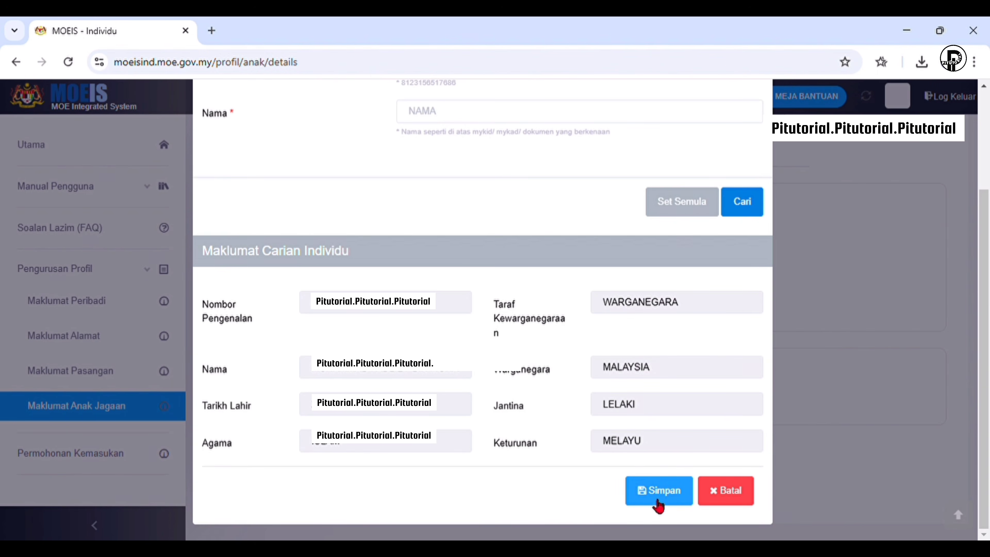
click(658, 491)
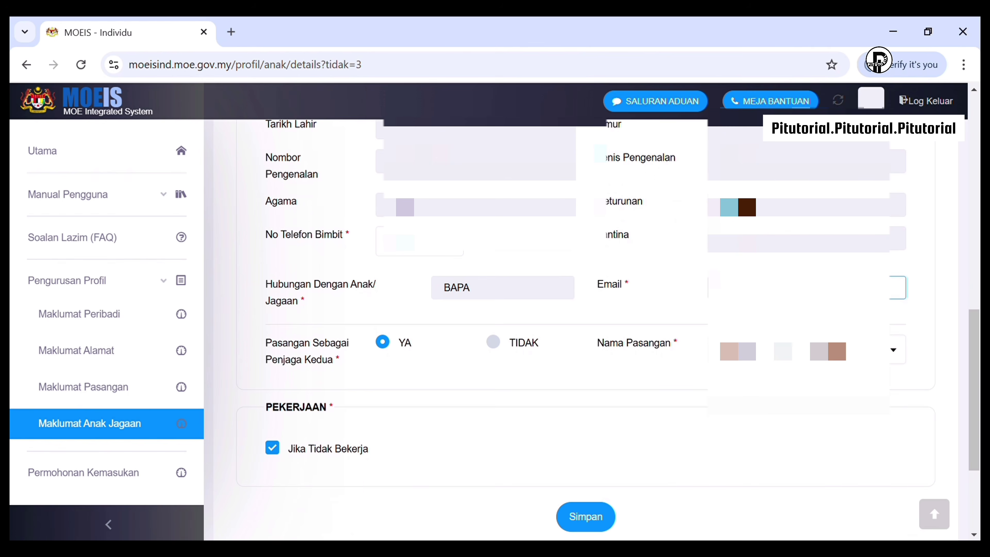
Keep the spouse as second guardian, untick Jika Tidak Bekerja, and save the guardian details
drag(266, 340, 337, 376)
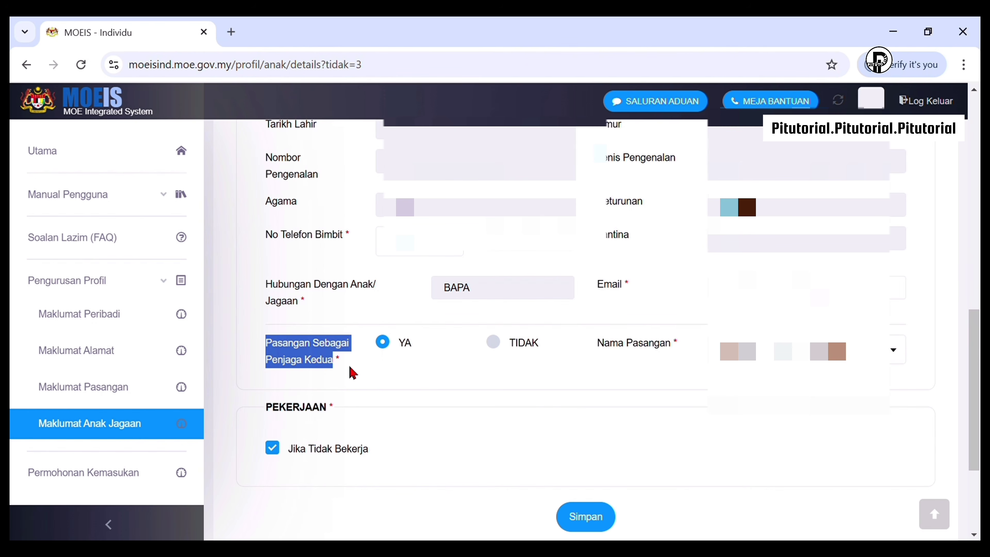
click(393, 350)
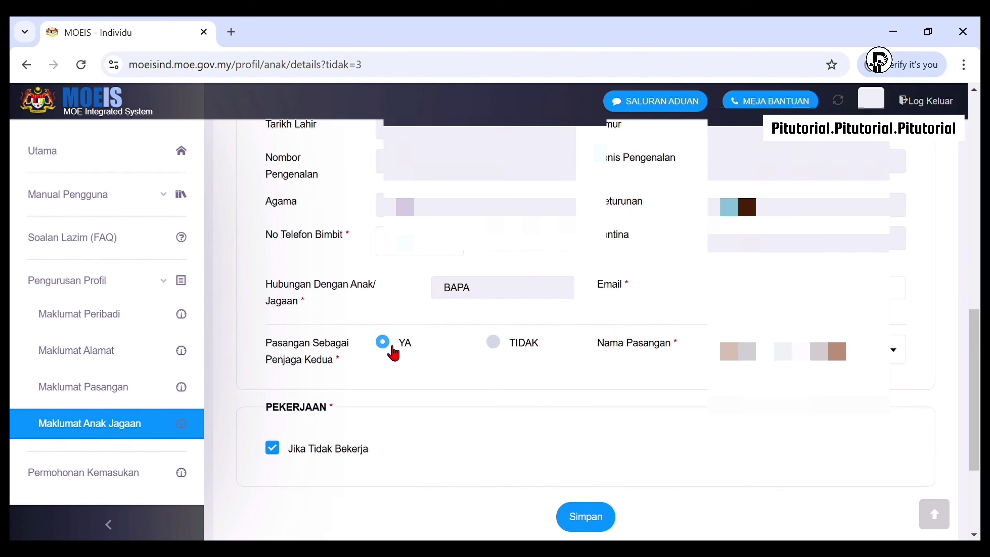
click(613, 352)
scroll(585, 390, down, 2)
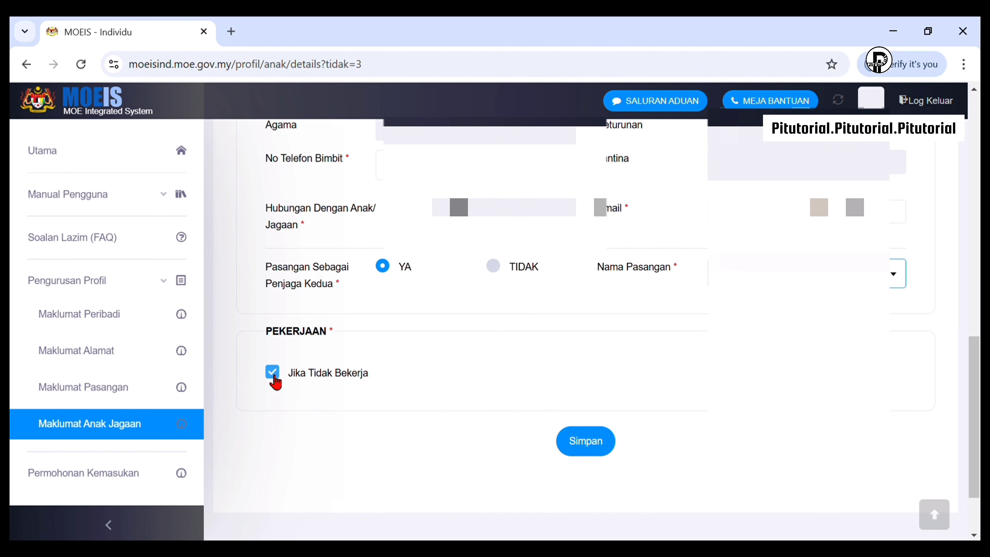
drag(295, 377, 369, 387)
click(352, 386)
scroll(353, 386, down, 6)
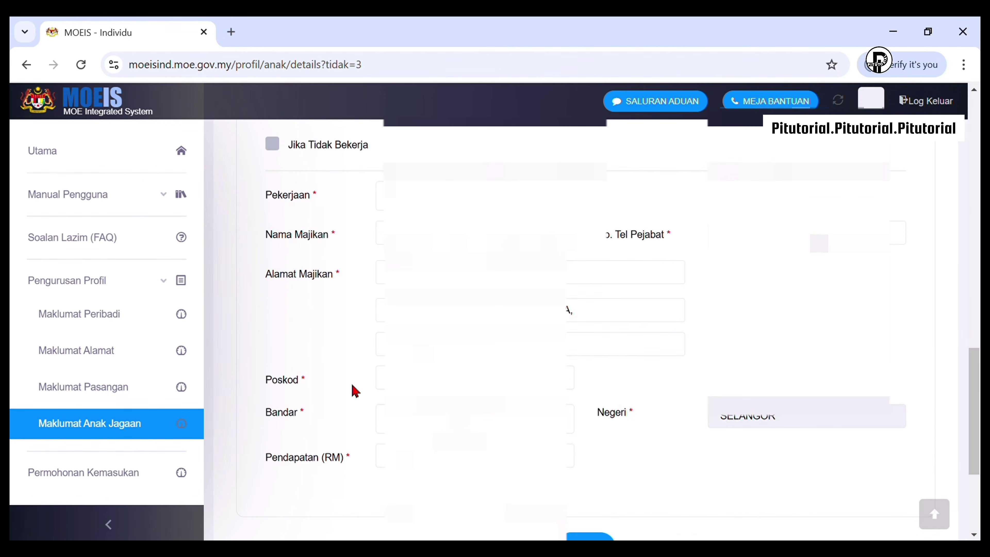
scroll(585, 402, down, 3)
click(583, 400)
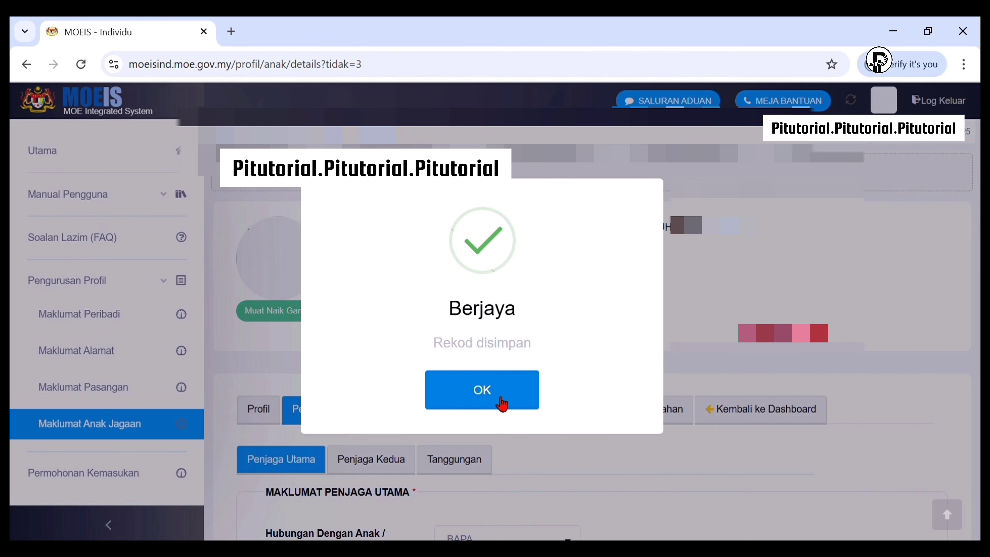
Dismiss the saved message and review the Penjaga Kedua and Tanggungan lists
click(501, 403)
click(401, 453)
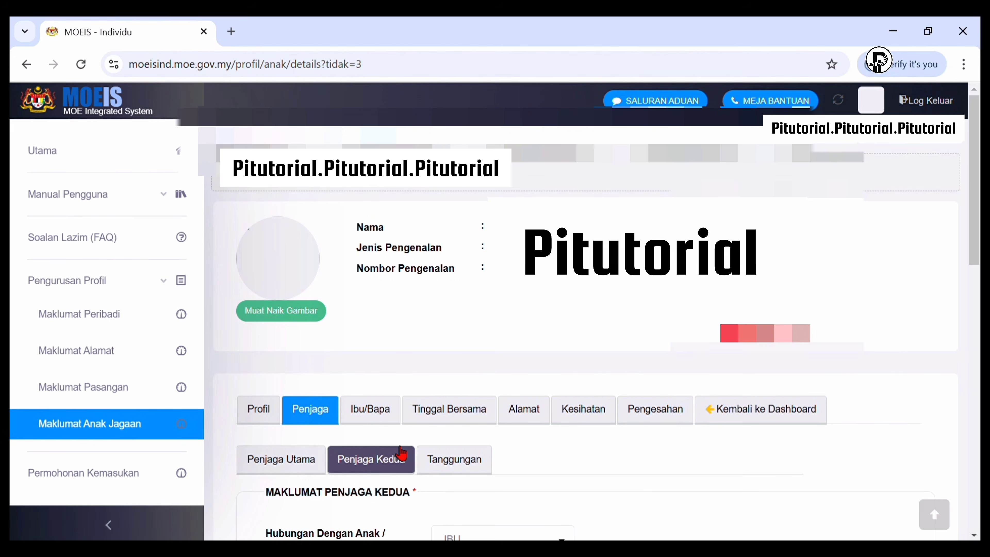
scroll(520, 295, down, 5)
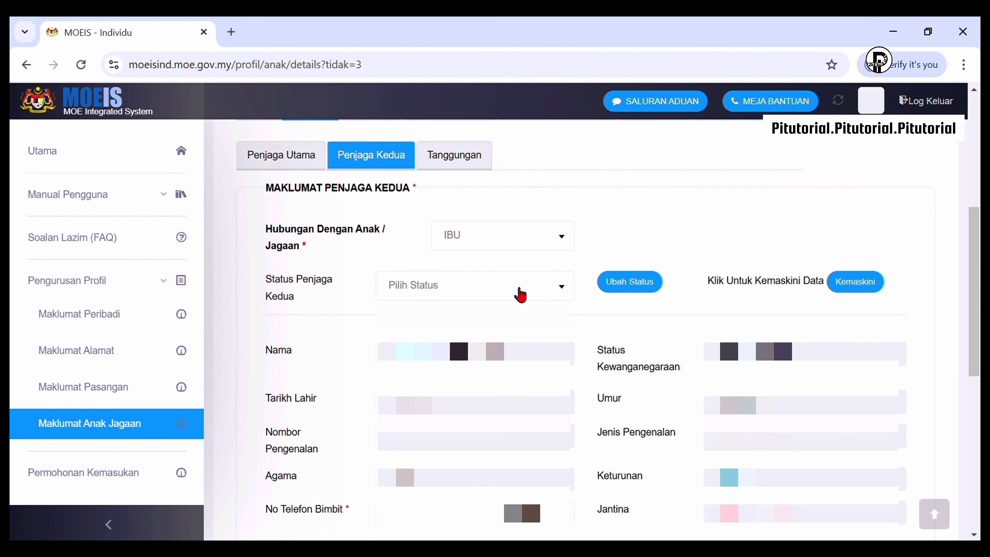
scroll(537, 296, up, 3)
click(477, 318)
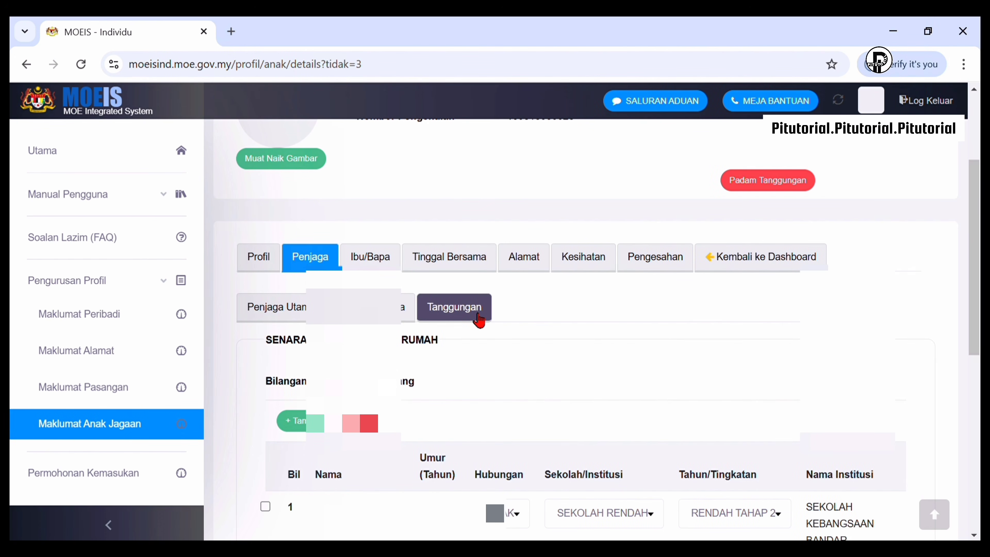
scroll(524, 295, down, 5)
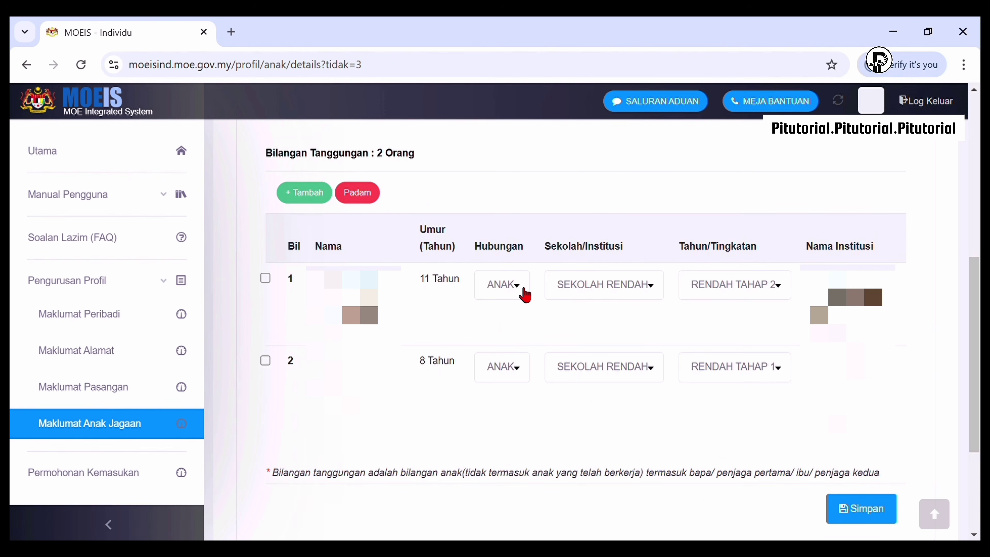
Confirm the first dependent's entries with RENDAH TAHAP 2, and save the two-dependent list
click(524, 294)
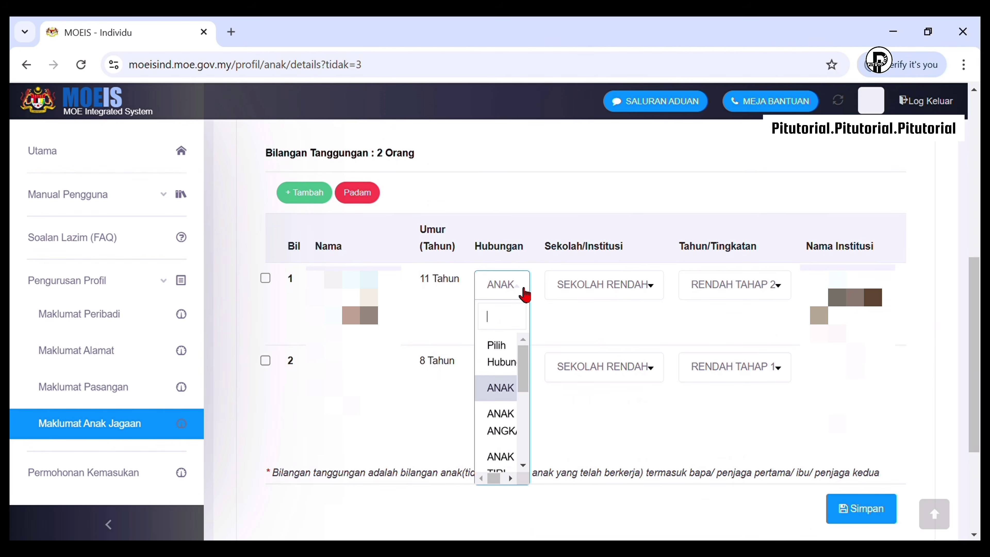
click(648, 299)
click(747, 298)
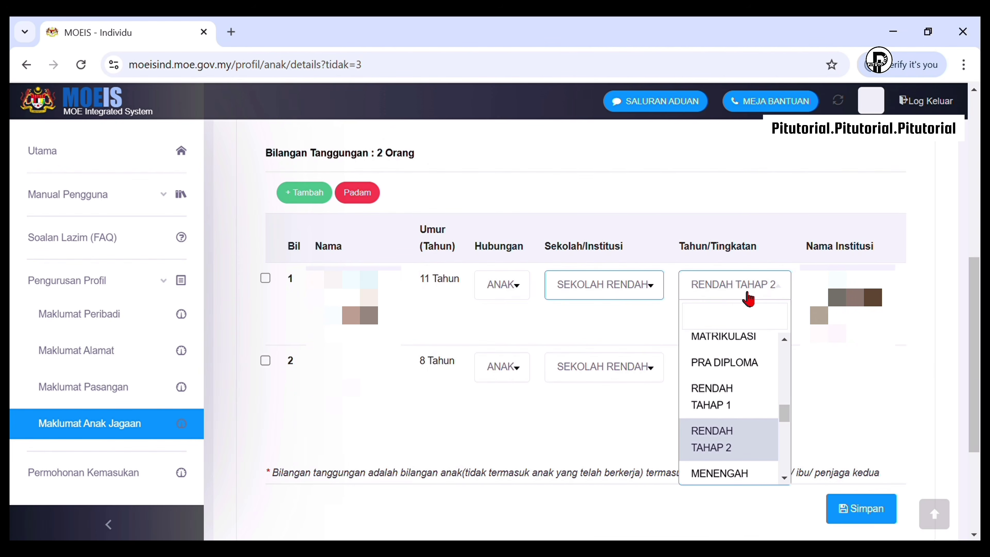
click(748, 298)
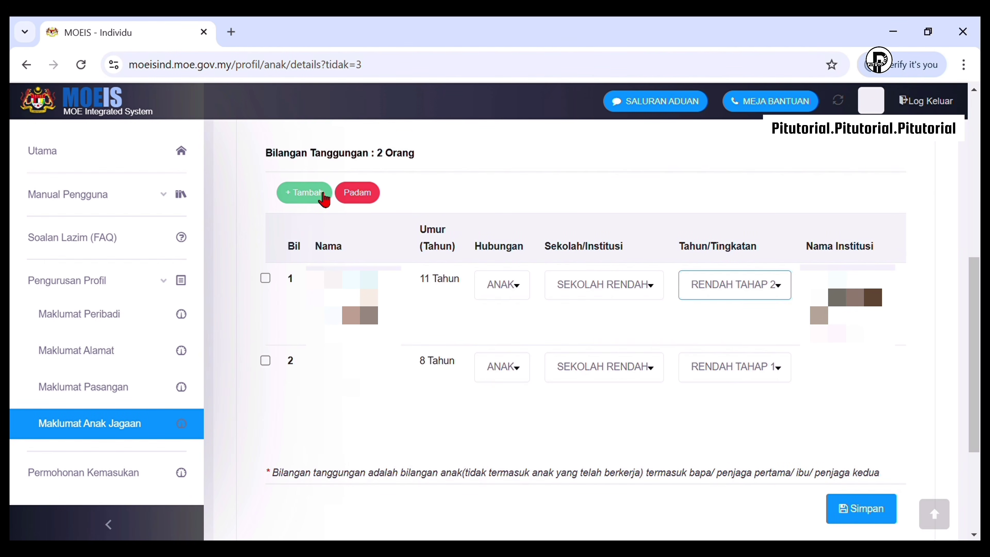
click(868, 509)
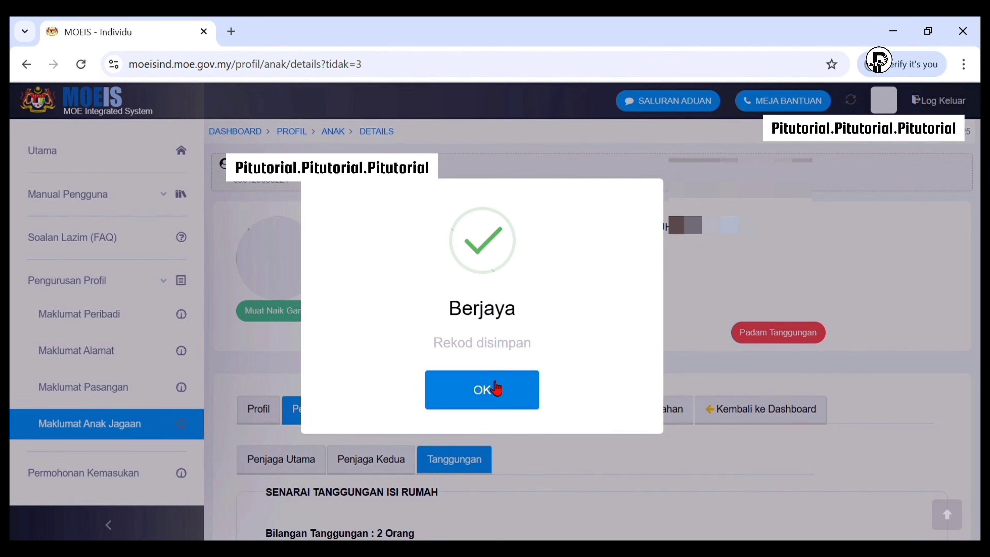
click(496, 388)
click(383, 413)
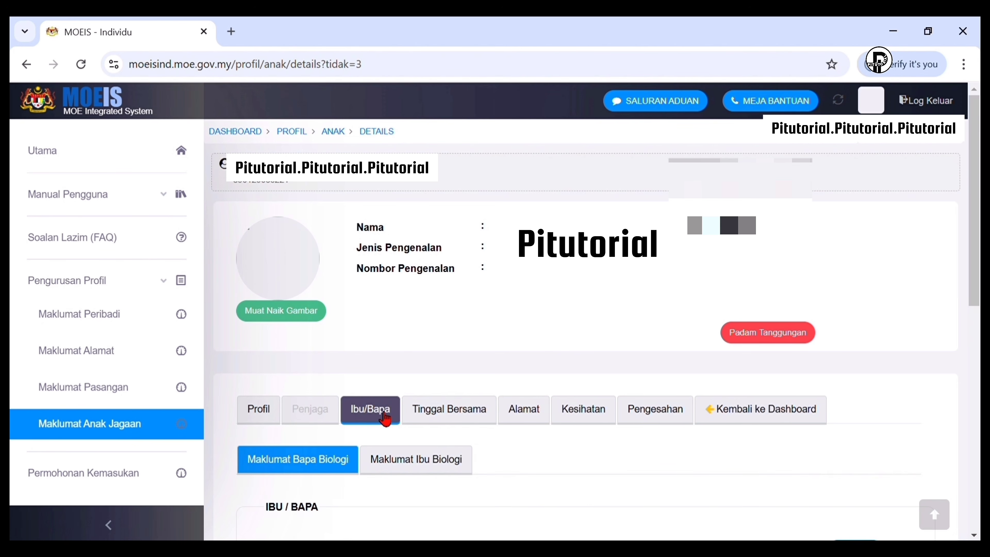
Save the biological father's details on the Ibu/Bapa tab
scroll(445, 335, down, 5)
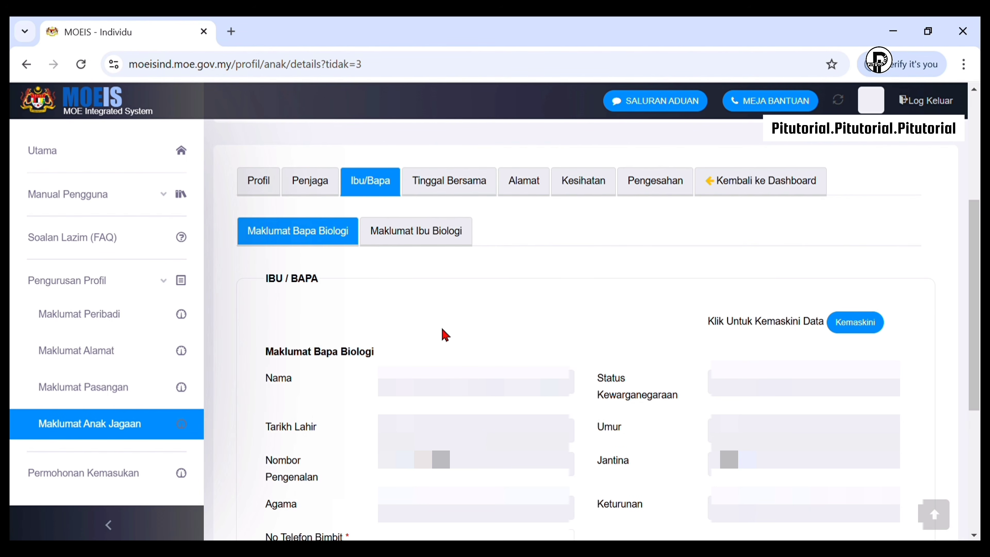
scroll(445, 335, down, 3)
click(589, 445)
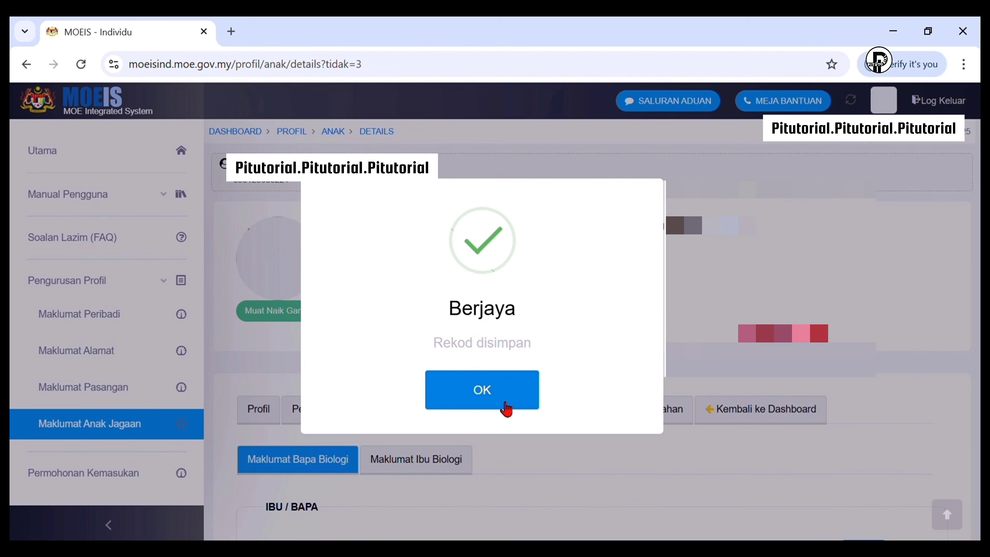
click(485, 396)
Set lives-with to BAPA/IBU KANDUNG, save it, then save the Alamat details
click(459, 409)
scroll(468, 382, down, 5)
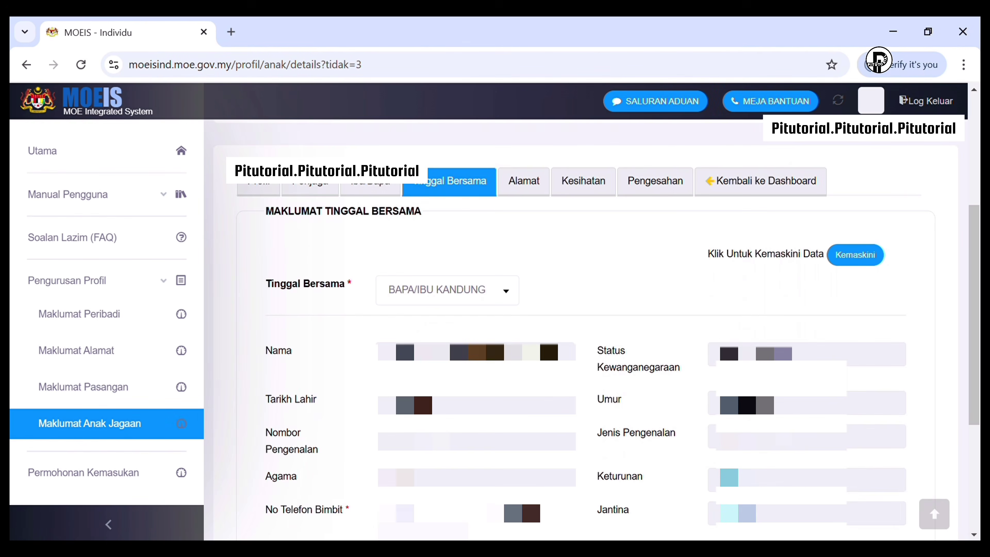
click(494, 215)
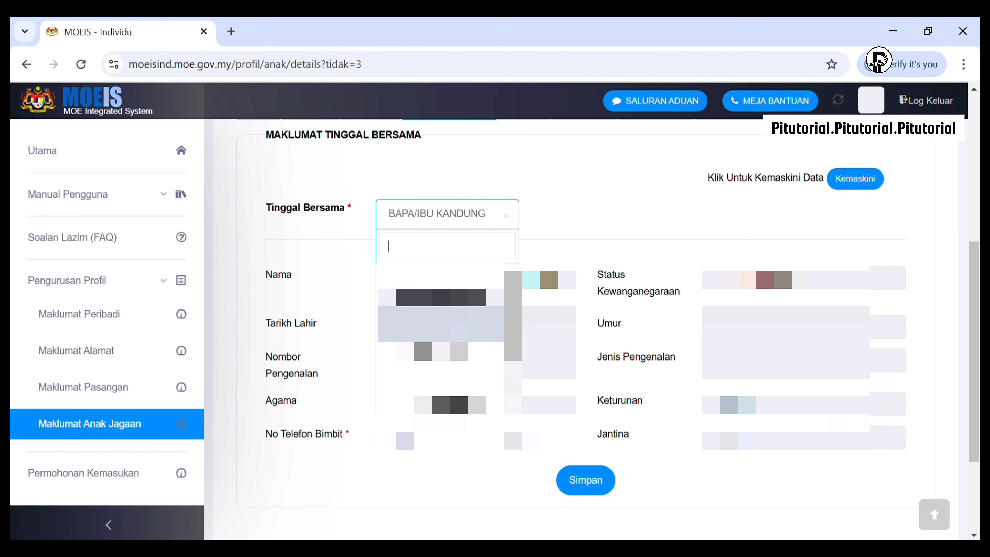
click(459, 329)
click(592, 484)
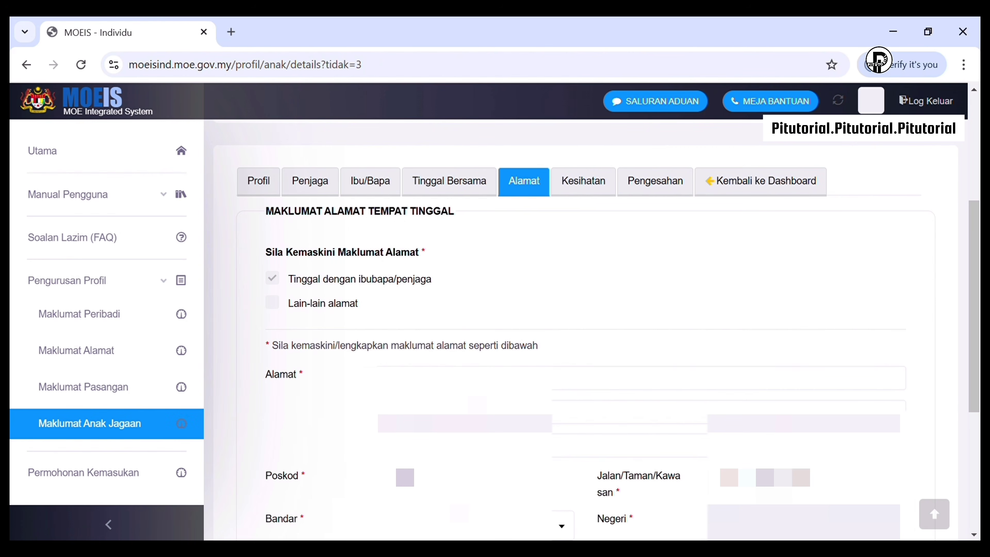
scroll(586, 506, down, 2)
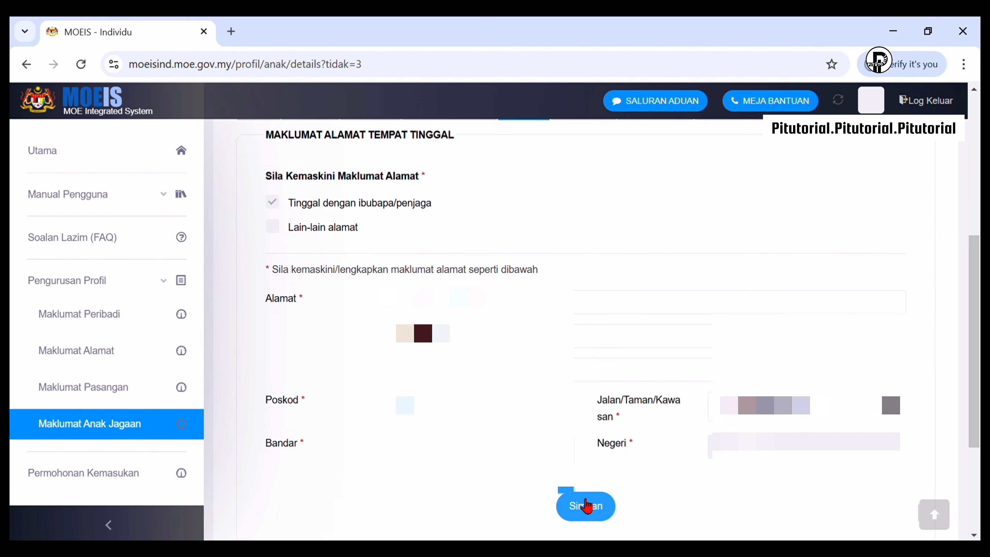
click(586, 506)
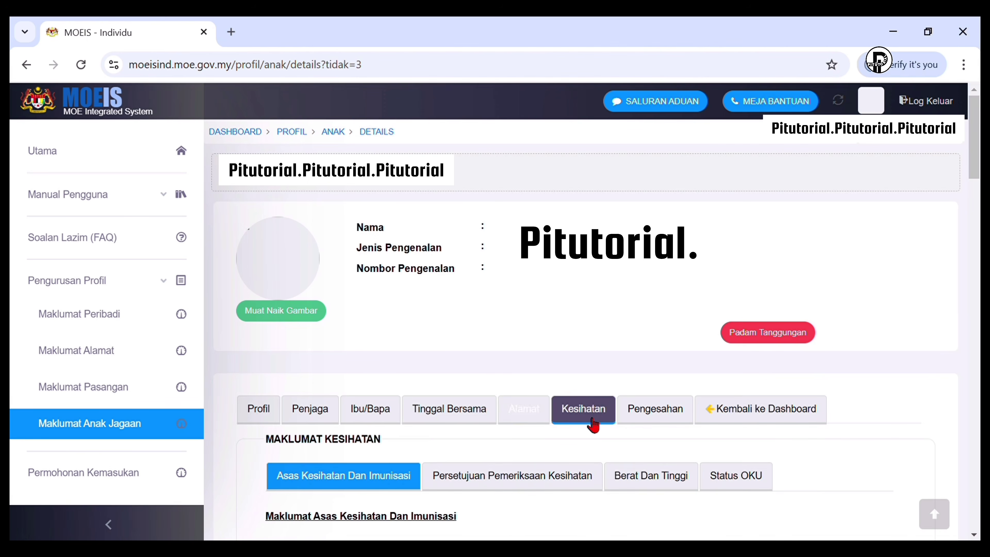
Record a health problem of LELAH (ASTHMA) and set immunisation history to Ada
click(586, 414)
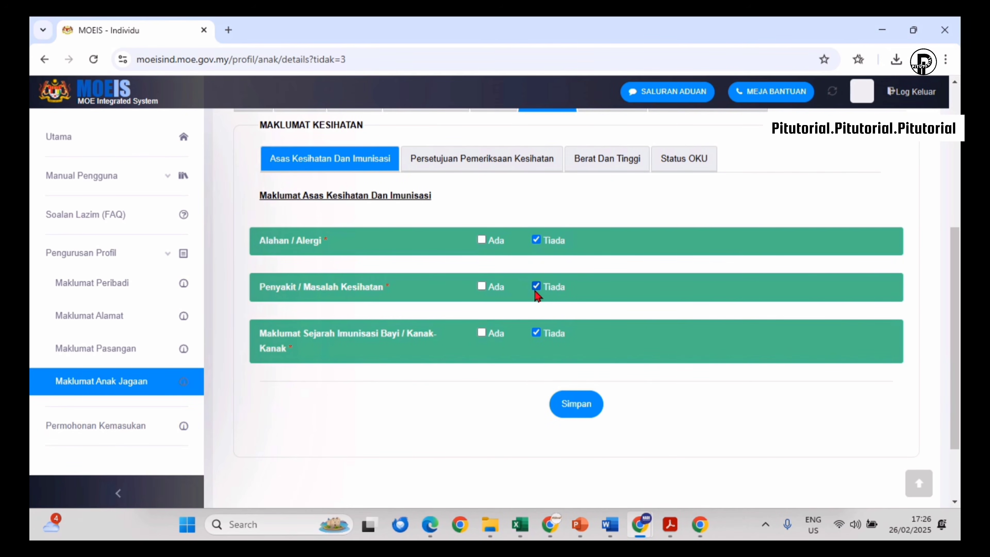
click(482, 286)
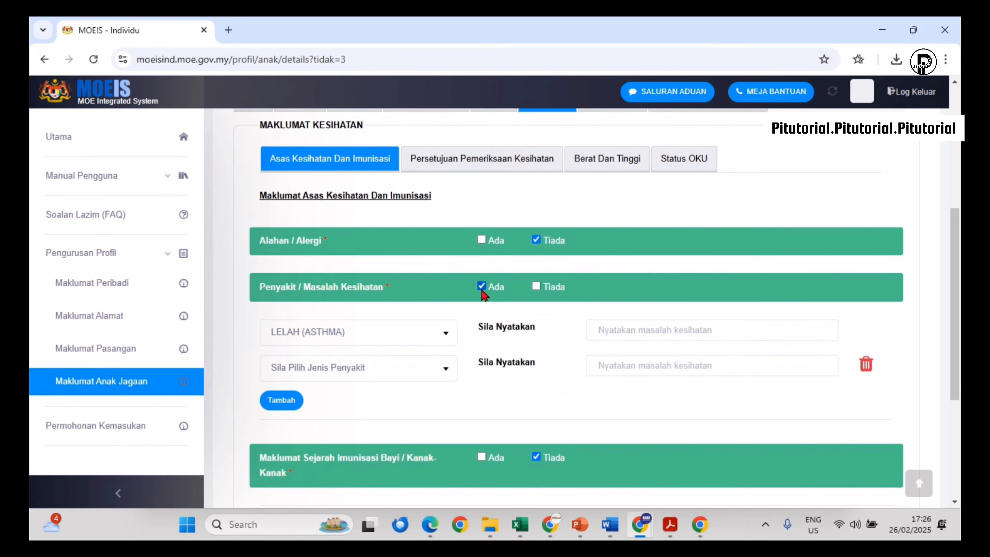
click(437, 332)
click(387, 246)
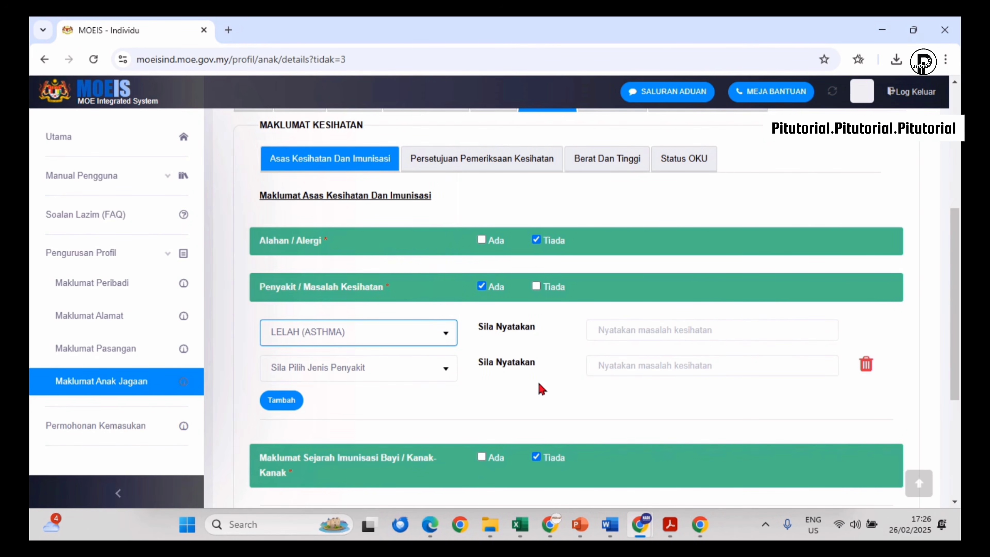
scroll(541, 388, down, 2)
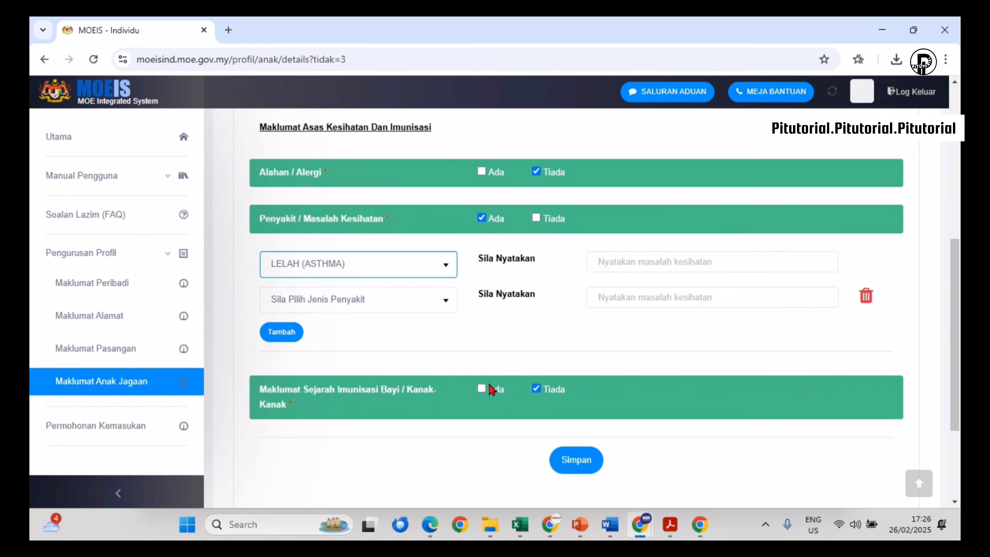
scroll(485, 389, down, 2)
click(482, 319)
Check the vaccine guide PDF, then tick B.C.G, Hepatitis B and its first dose
scroll(519, 364, down, 8)
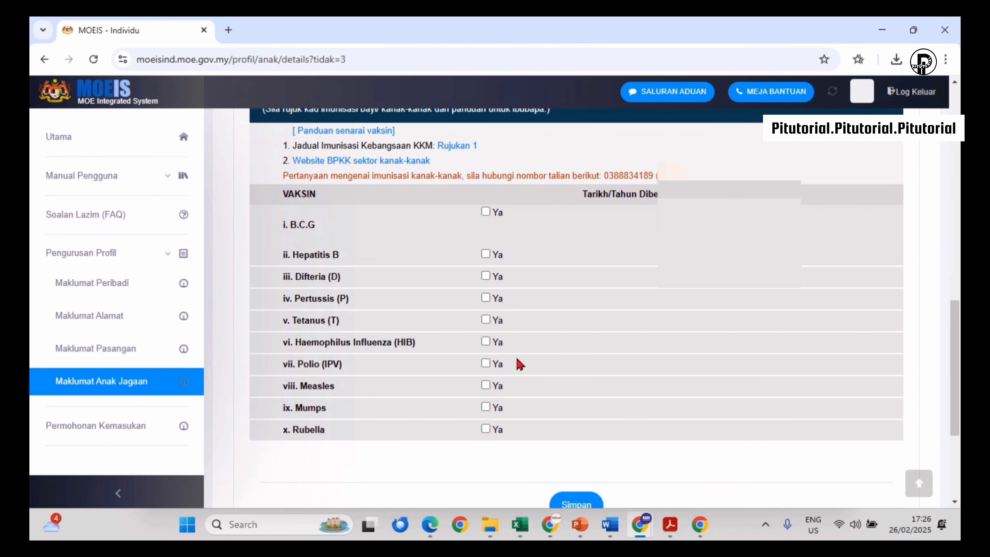
click(361, 131)
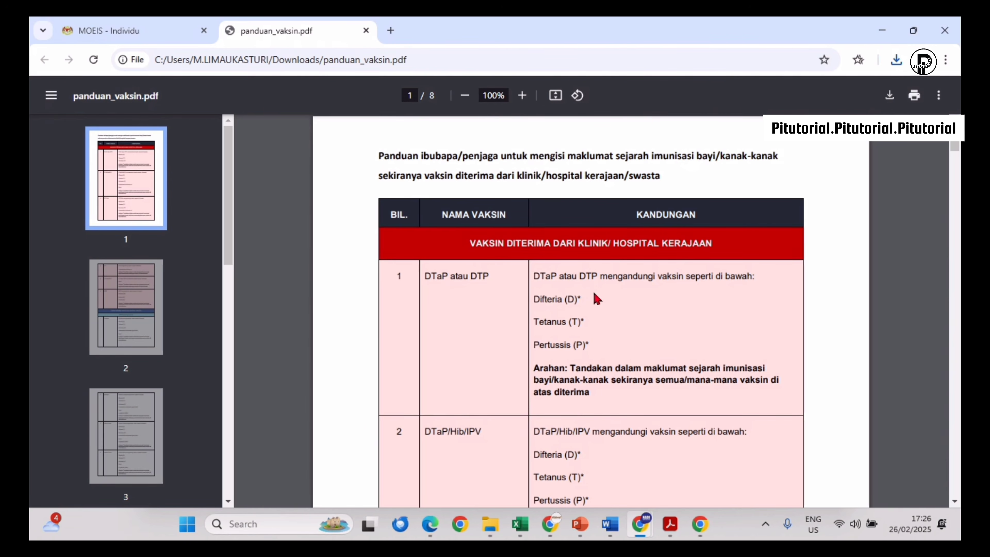
scroll(596, 299, down, 15)
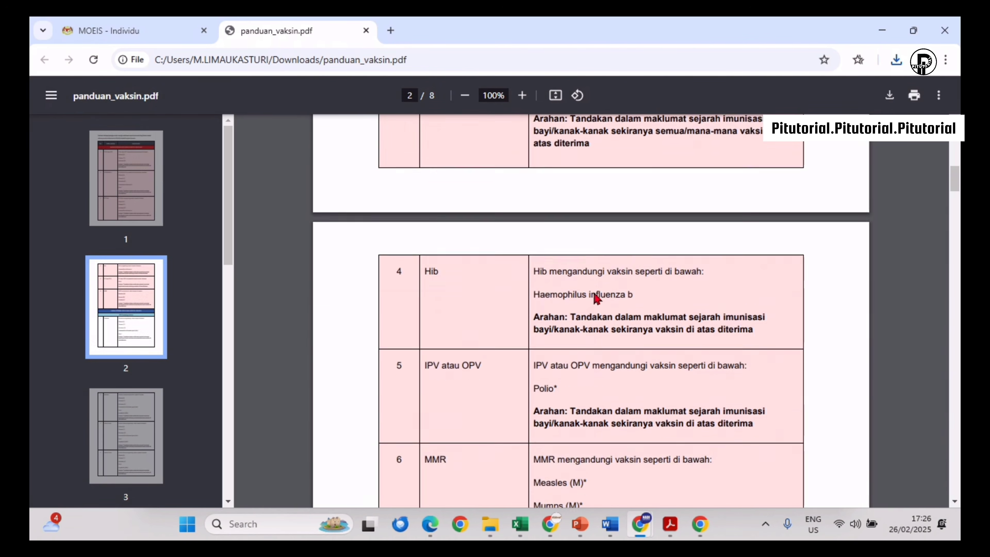
click(486, 214)
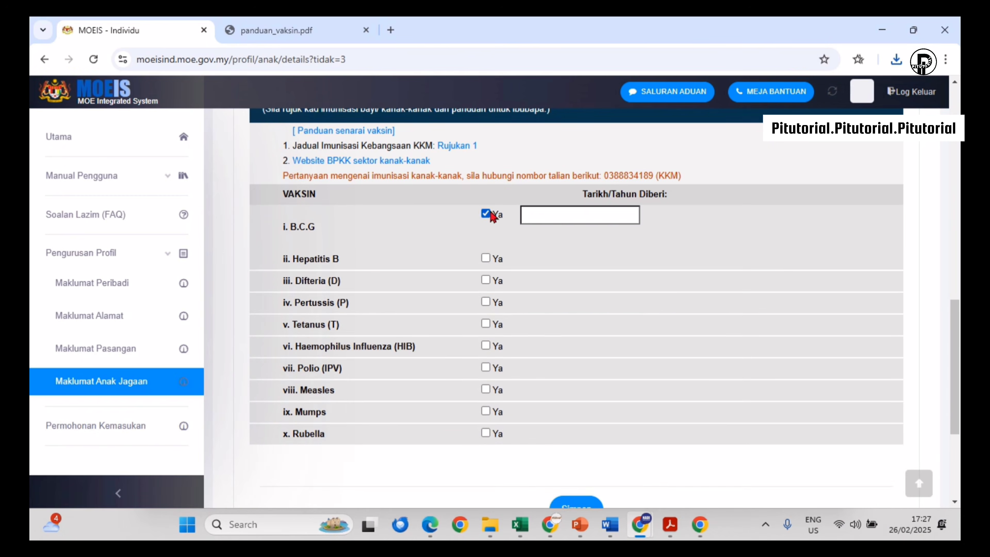
click(485, 258)
click(486, 280)
click(486, 309)
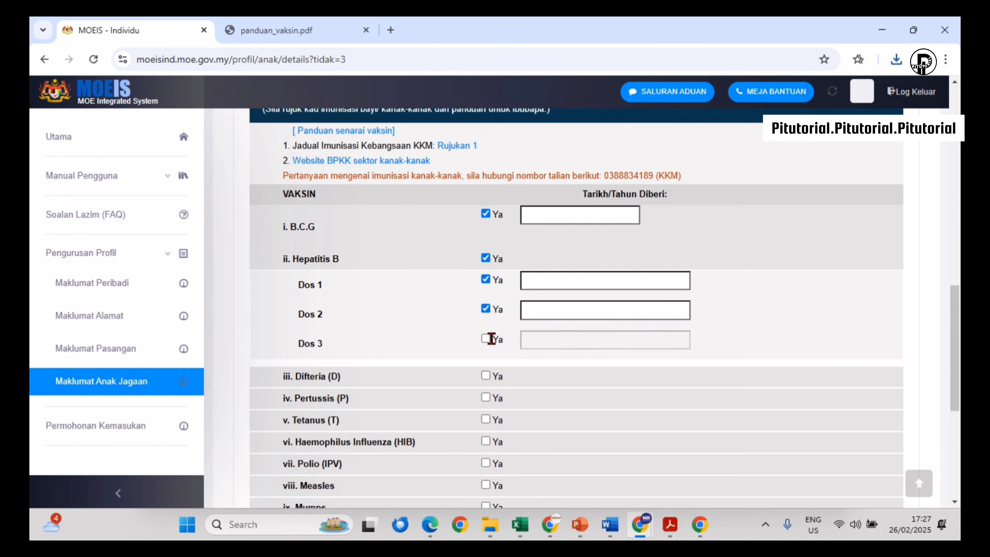
Tick Hepatitis B dose 2, then Difteria, Pertussis, Tetanus and HIB with all their doses and boosters
click(487, 339)
scroll(489, 338, down, 2)
click(486, 238)
click(485, 260)
click(486, 270)
click(485, 300)
click(487, 331)
click(486, 221)
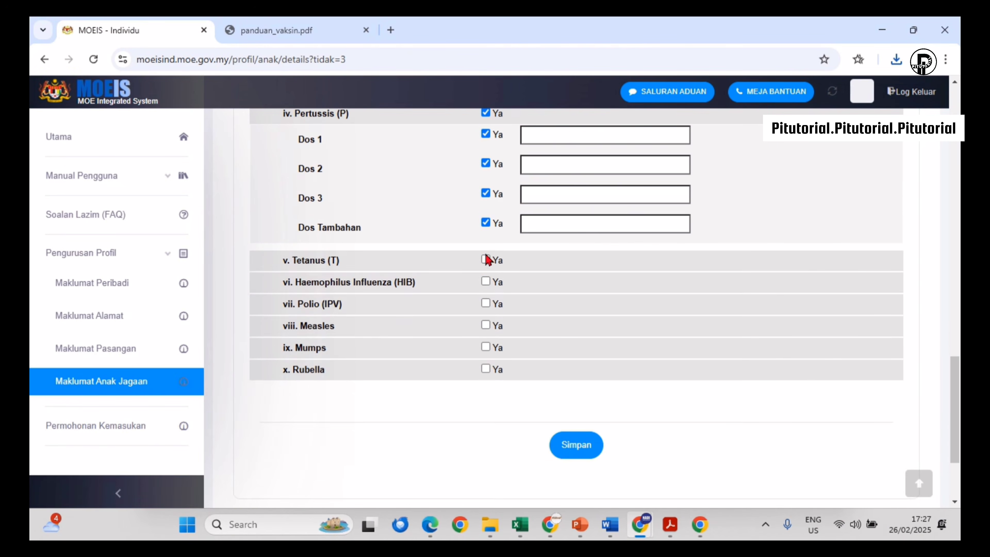
click(487, 259)
click(485, 281)
click(486, 311)
click(486, 164)
click(486, 200)
click(485, 223)
click(485, 254)
click(486, 284)
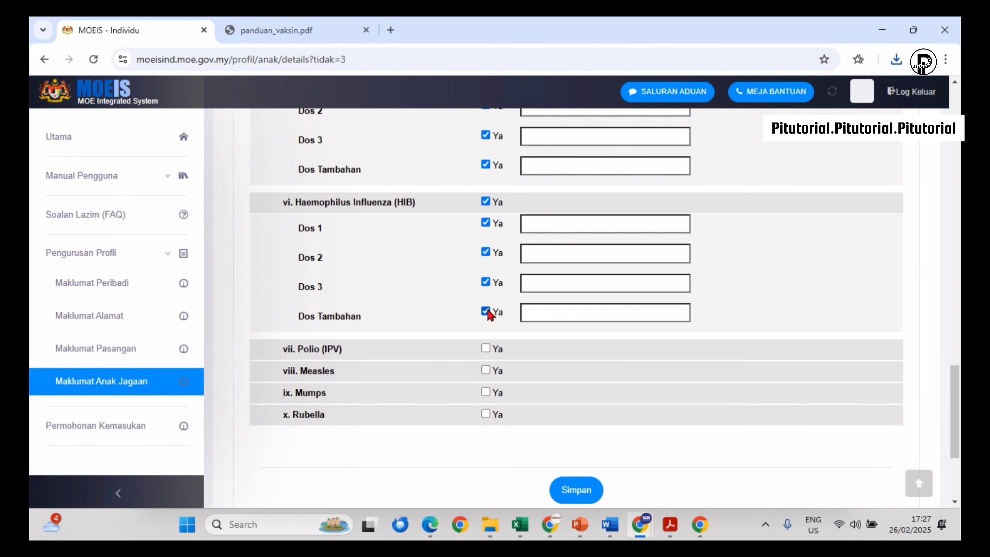
click(486, 312)
Tick Polio, Measles, Mumps and Rubella with their doses, then save the immunisation record
scroll(489, 312, down, 2)
click(486, 211)
click(486, 232)
scroll(513, 237, down, 2)
click(486, 186)
click(486, 221)
click(486, 243)
click(486, 274)
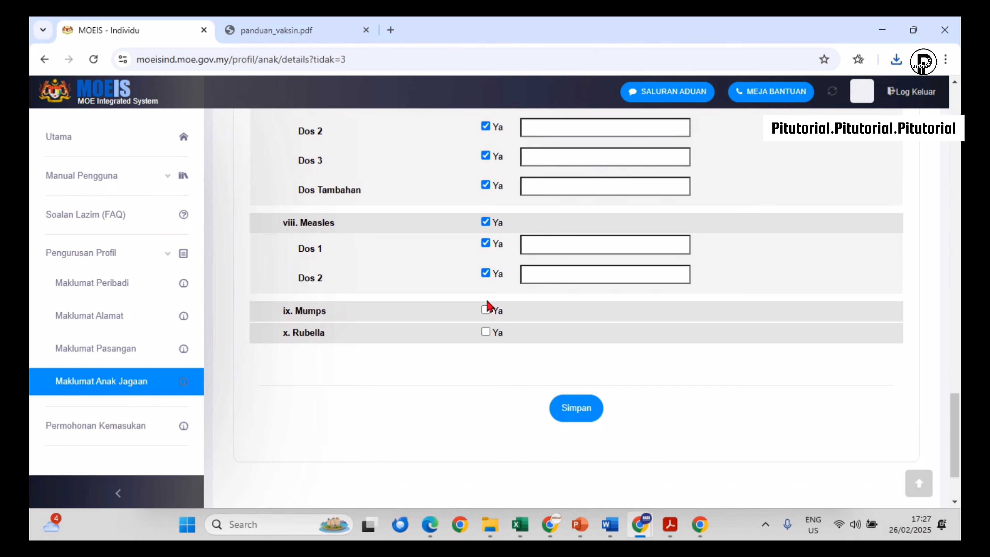
click(486, 310)
scroll(487, 309, down, 1)
click(486, 263)
scroll(517, 294, down, 3)
click(486, 221)
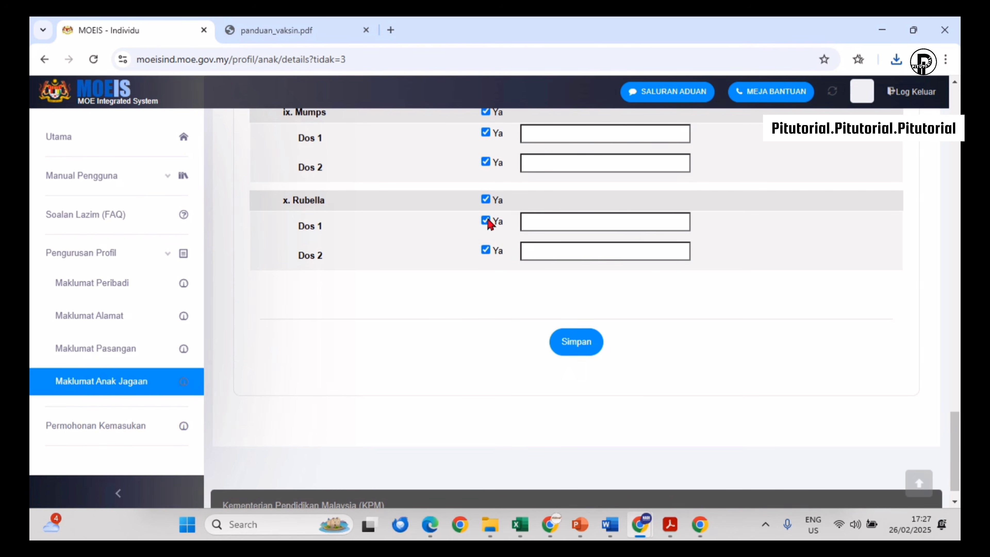
click(566, 341)
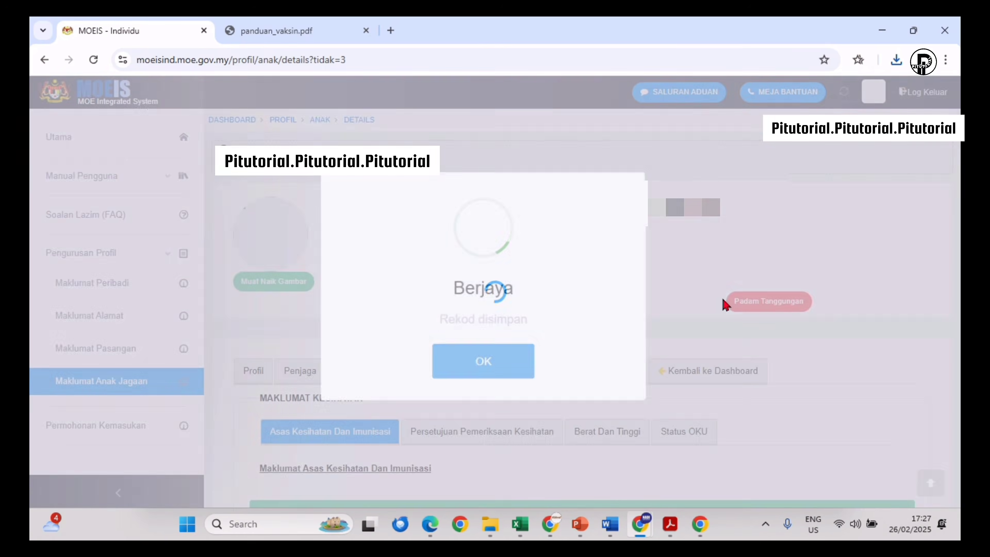
click(532, 351)
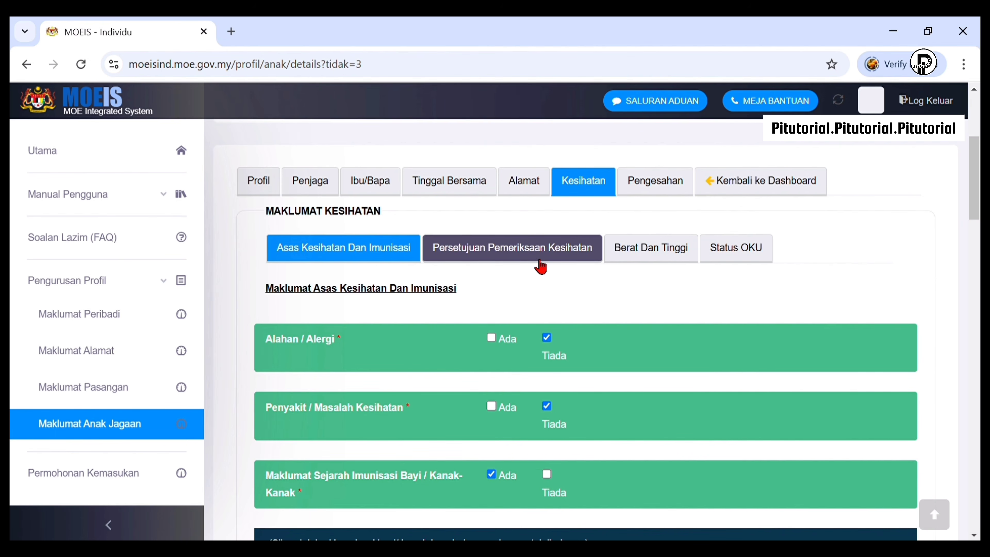
Agree to examination, treatment, DT booster, ATT vaccine and referral, and save the consent
click(540, 266)
scroll(561, 371, down, 2)
click(551, 342)
click(550, 359)
click(550, 418)
scroll(555, 420, down, 2)
click(551, 440)
click(551, 471)
scroll(553, 472, down, 4)
click(618, 453)
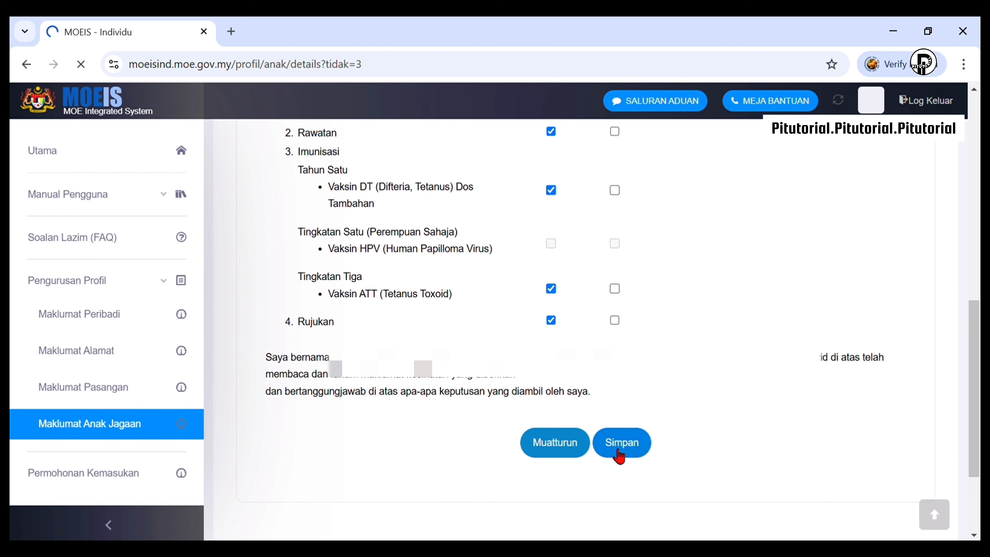
Go through Berat Dan Tinggi, then leave Status OKU's YA unticked after the SMOKU warning
click(464, 352)
click(453, 379)
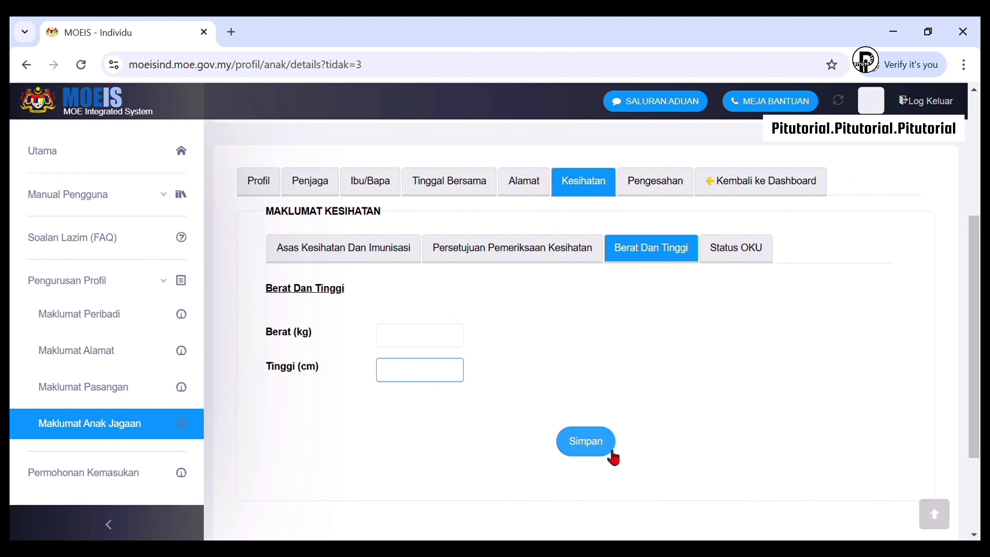
click(750, 251)
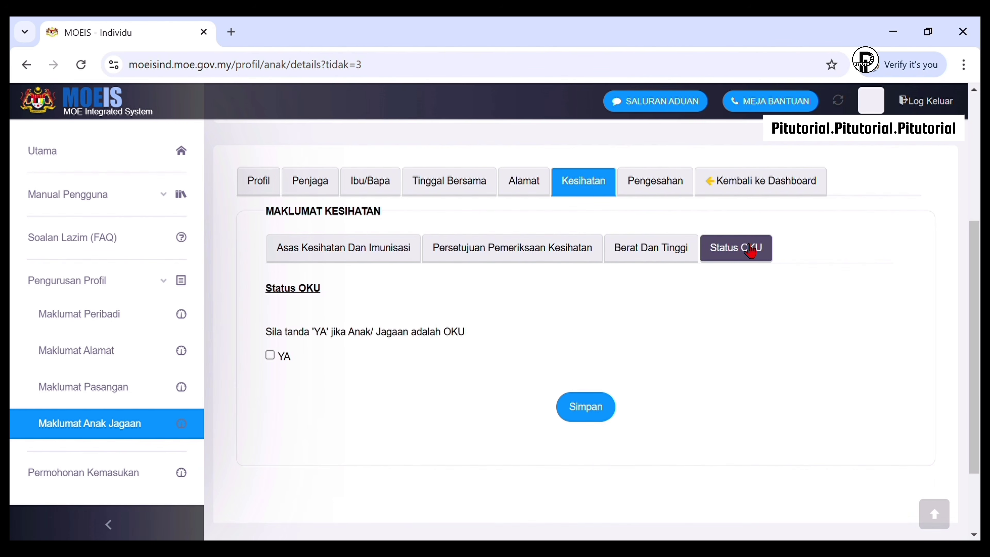
click(269, 355)
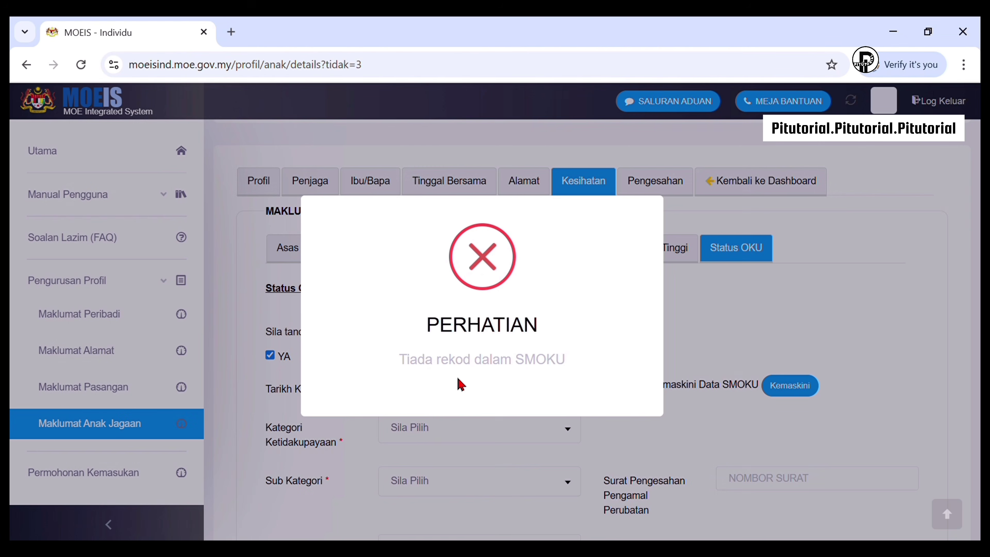
click(698, 305)
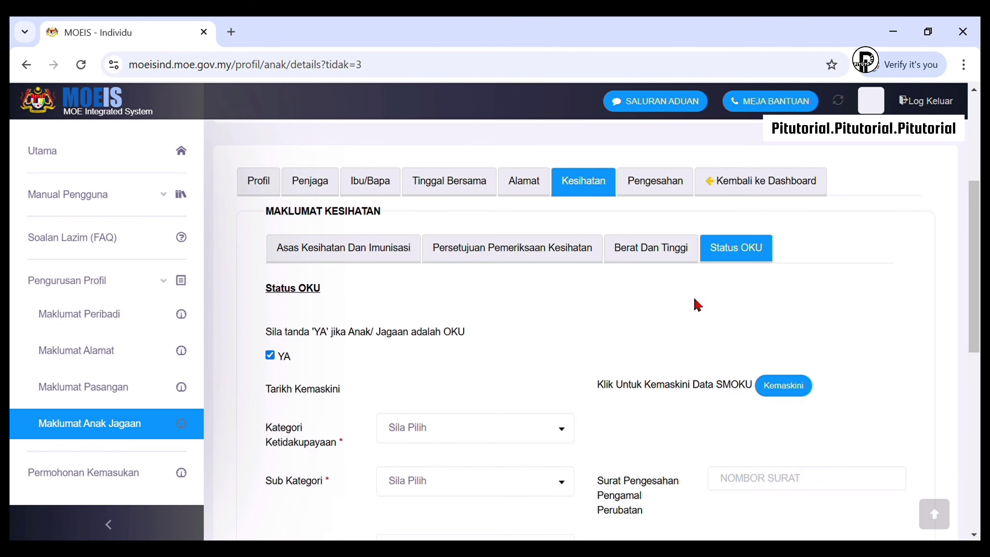
click(271, 355)
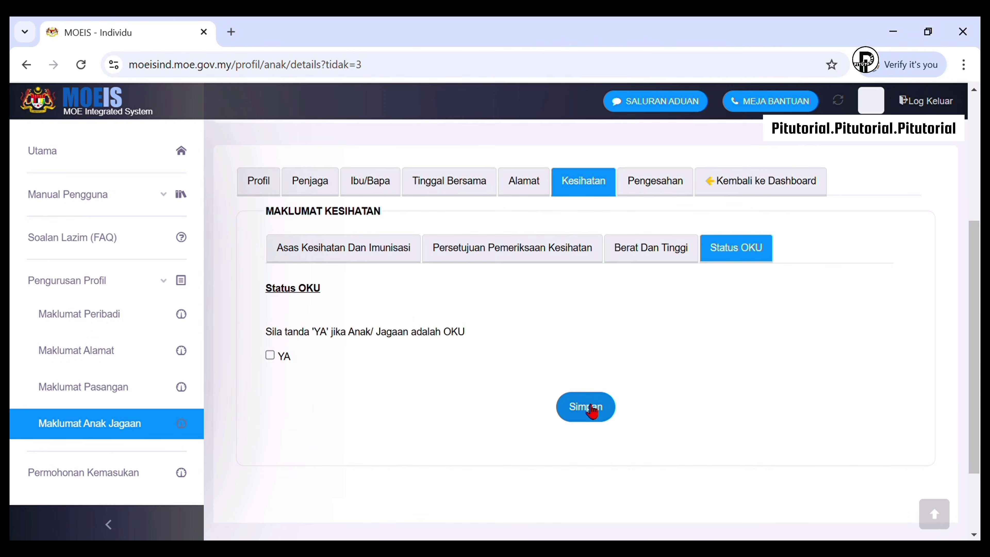
On the Pengesahan tab, tick the truth confirmation, submit with Hantar and acknowledge Berjaya
click(668, 192)
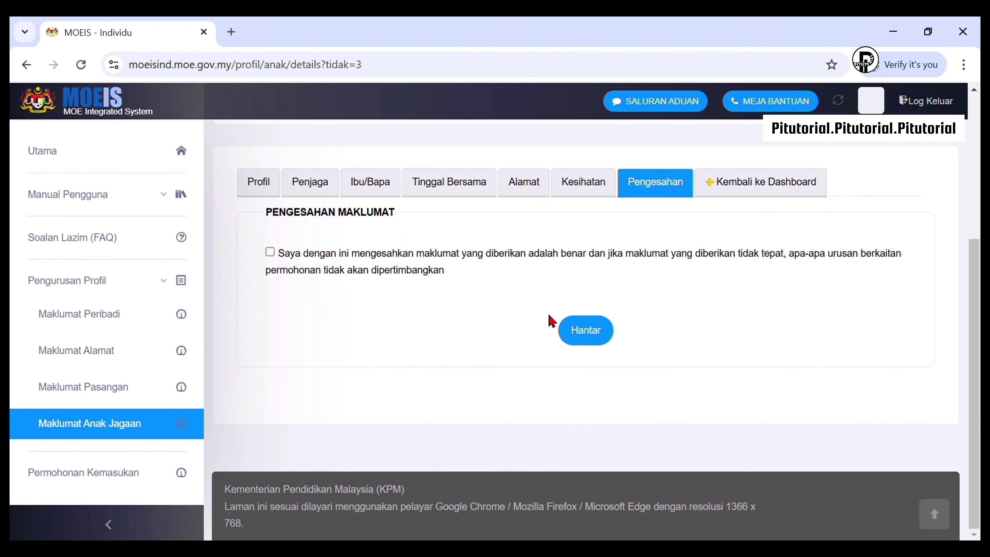
click(273, 256)
click(585, 331)
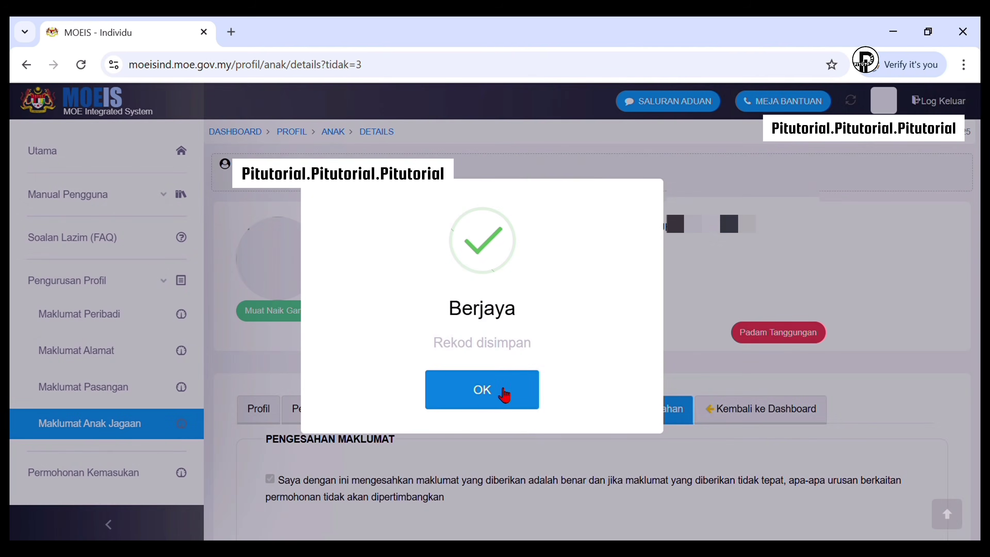
click(501, 390)
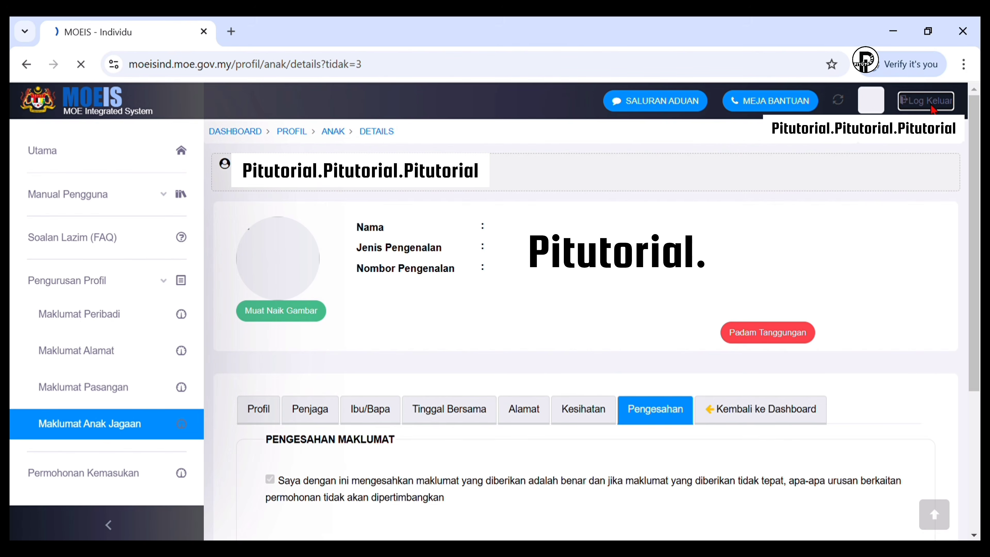
scroll(708, 406, down, 4)
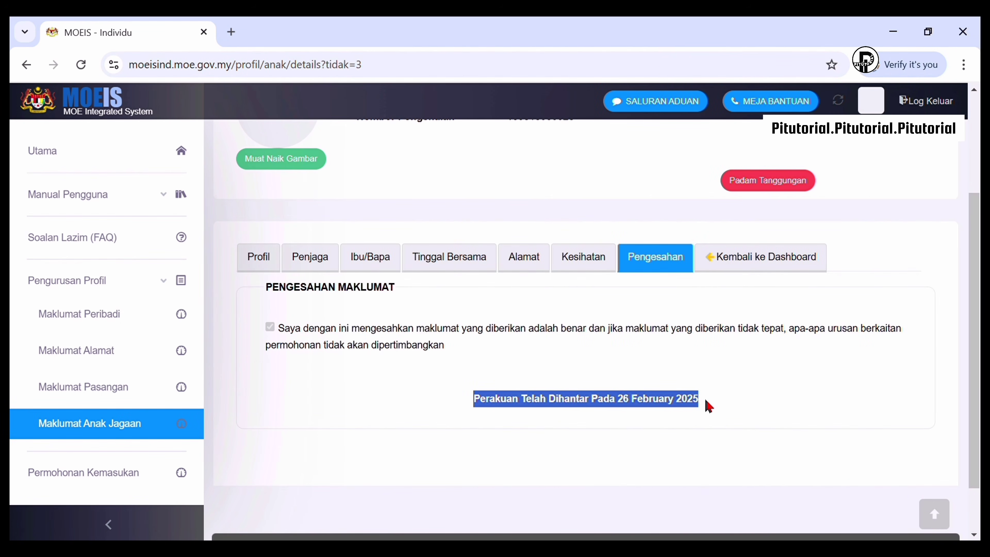